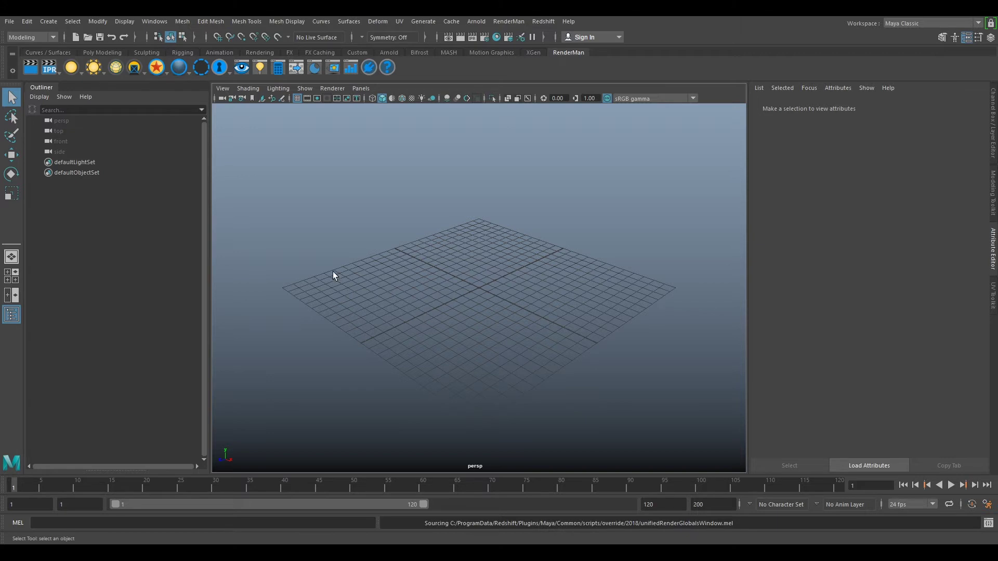
Import CaveCreature_BG01_V001_UHD_Cam_v001.mel from G:\VFXtutors\Matchmove\MM007\tut into the scene.
click(11, 22)
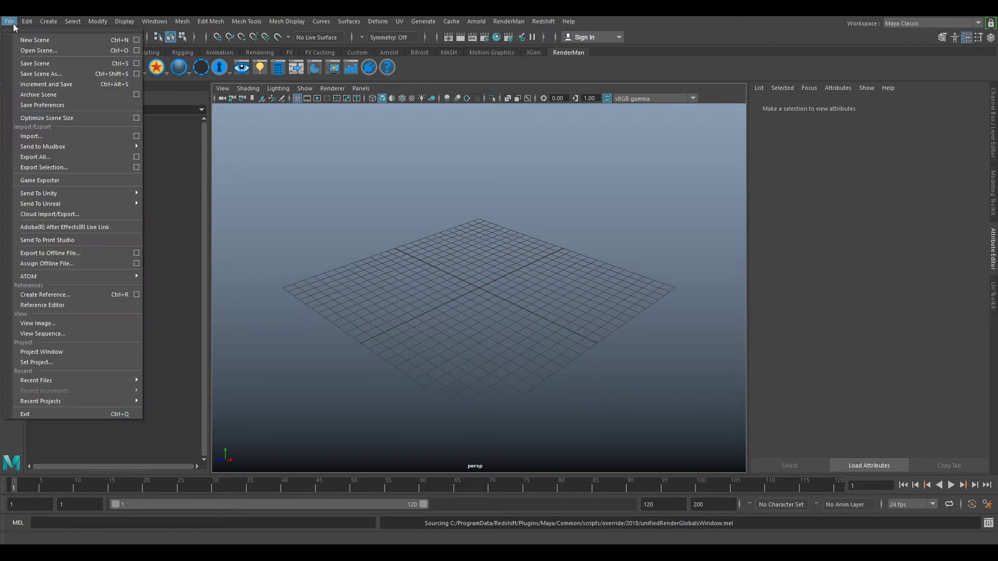
click(36, 136)
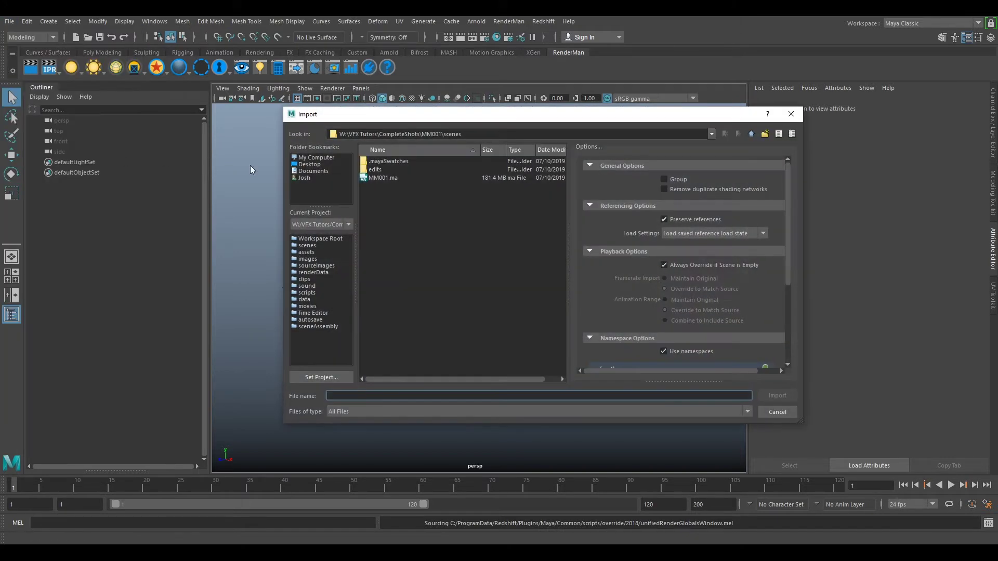
click(313, 157)
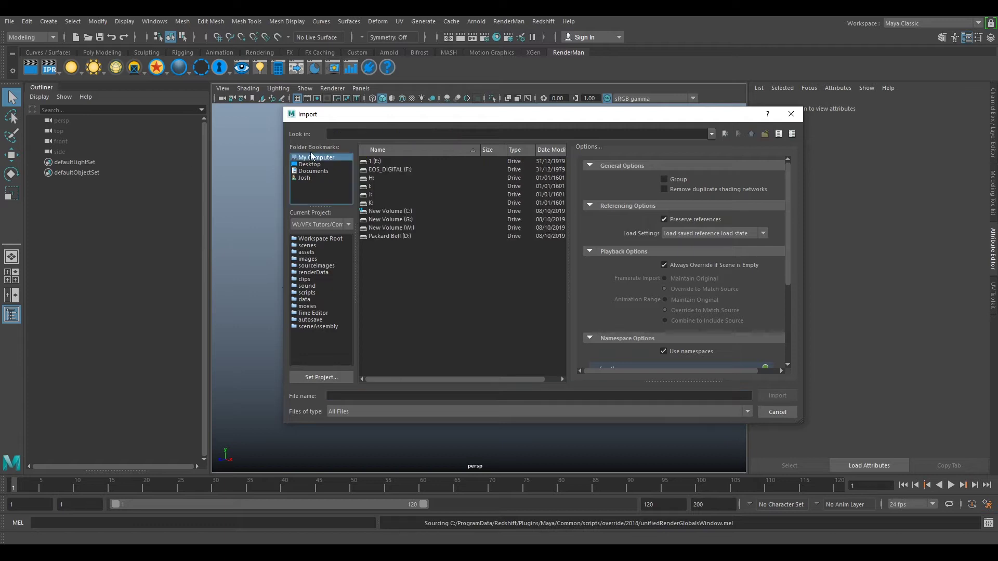
double_click(391, 220)
double_click(372, 161)
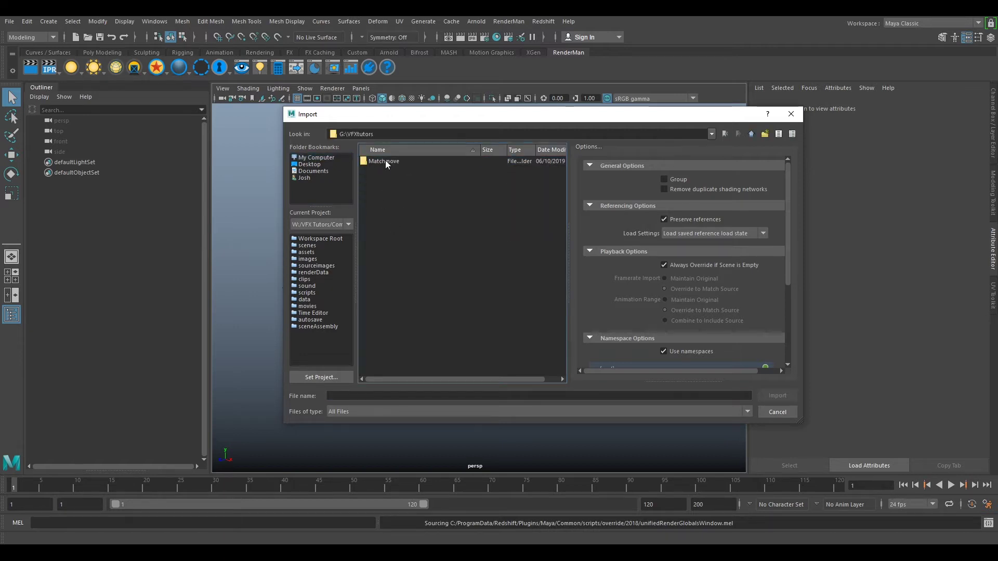
double_click(372, 161)
double_click(379, 227)
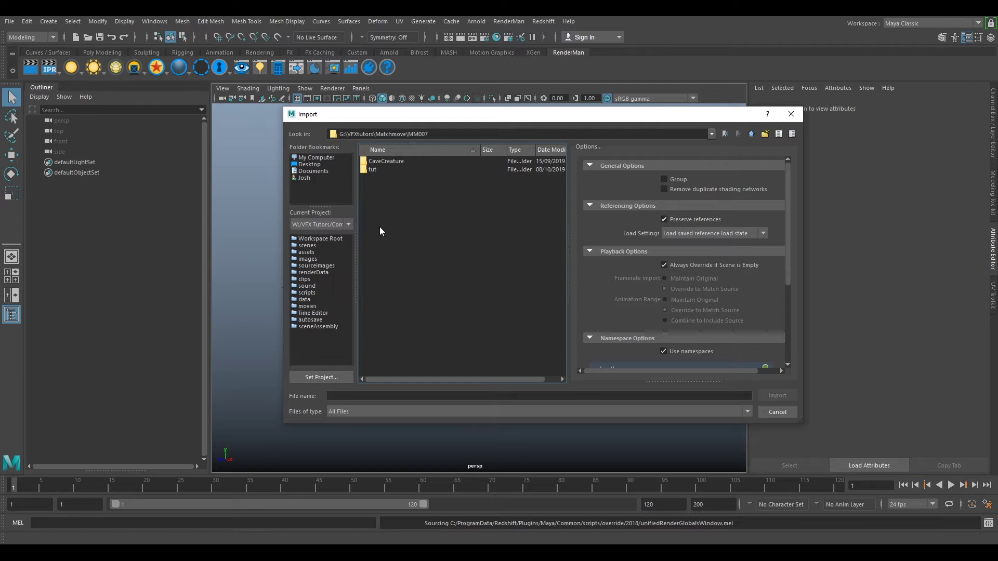
double_click(378, 170)
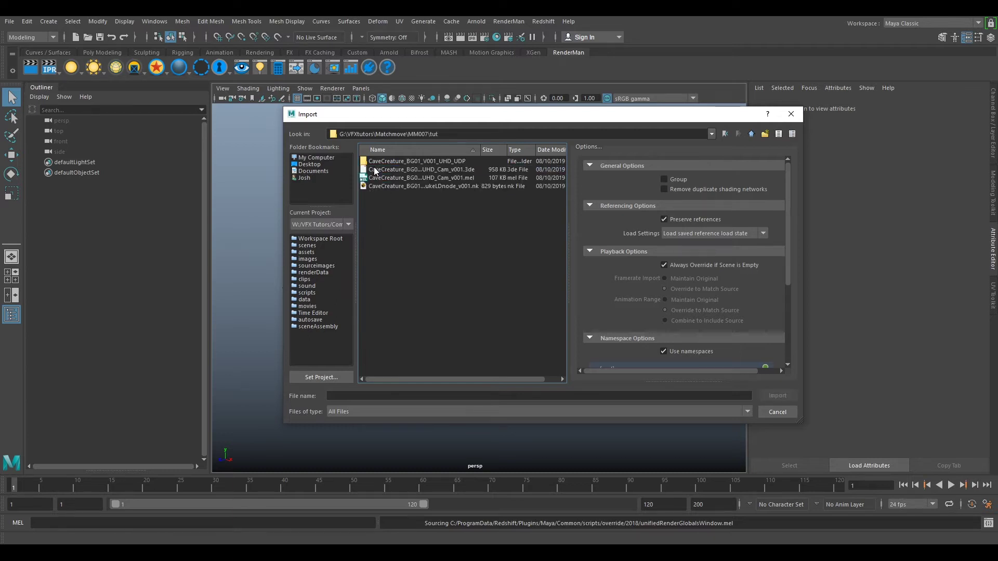
click(394, 178)
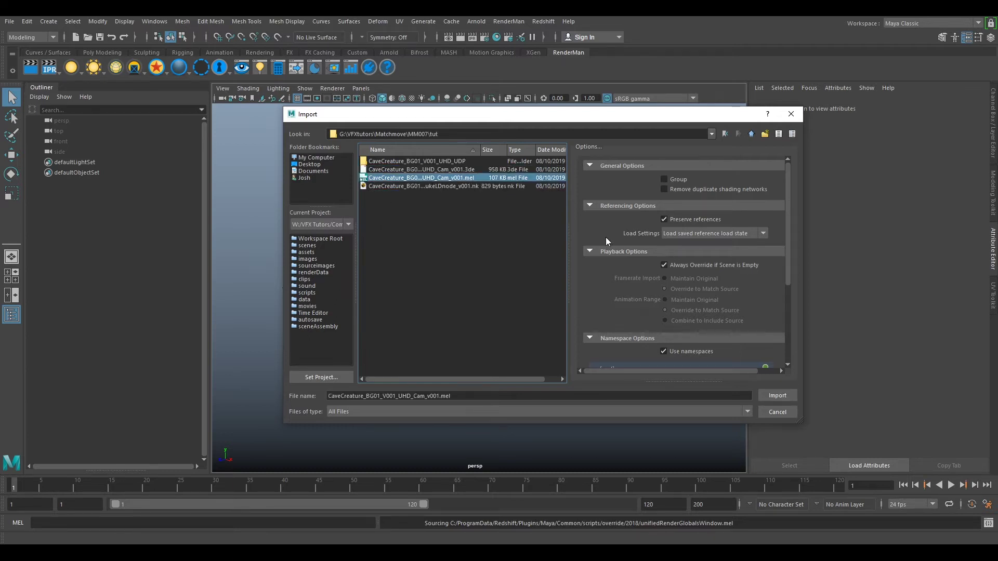
click(777, 396)
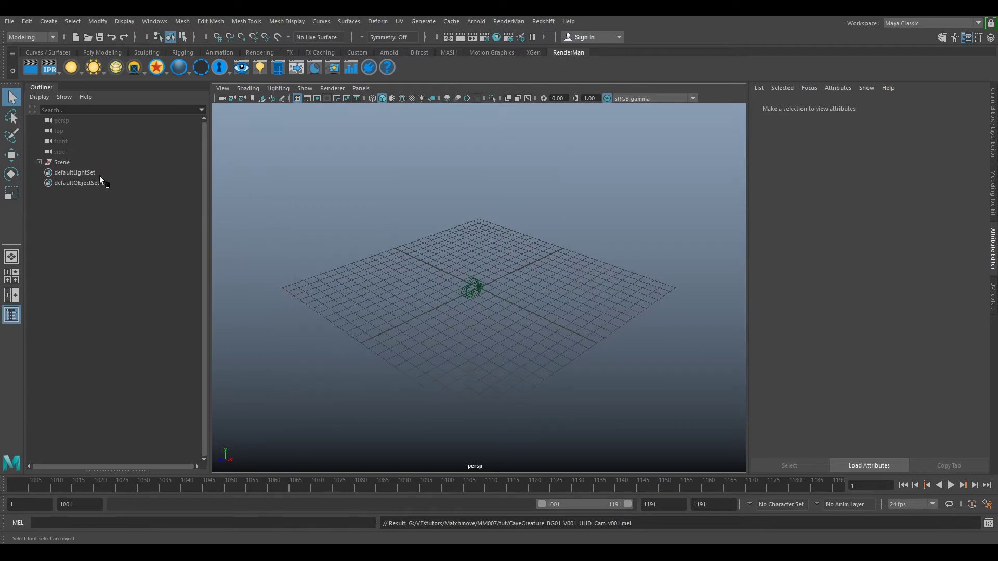
Rename the imported Scene group to MM.
click(62, 163)
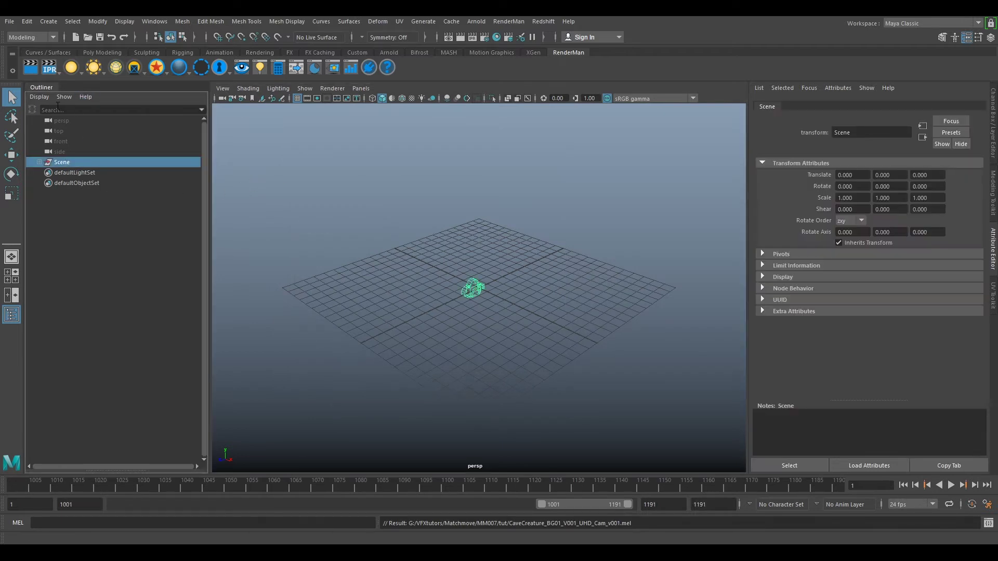
double_click(63, 162)
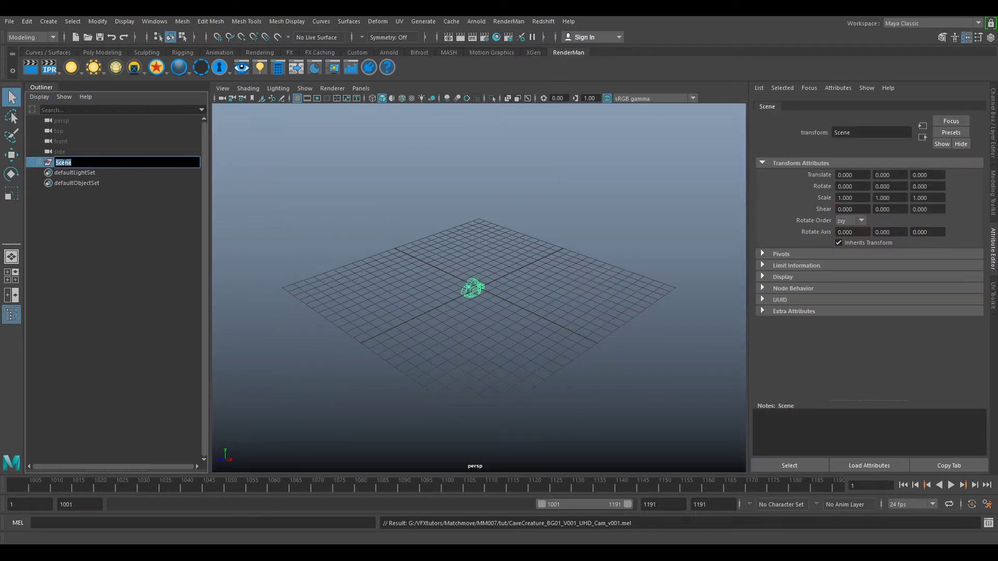
text(MM)
key(Return)
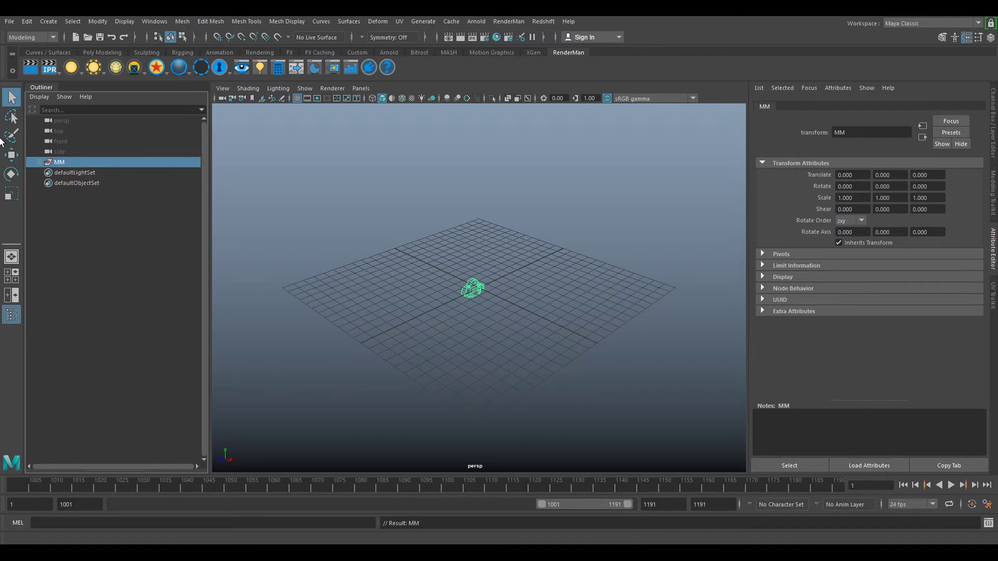
Check the CaveCreature camera's animation, then delete the Sigma18_35MM_30MM_2_1 camera.
click(33, 162)
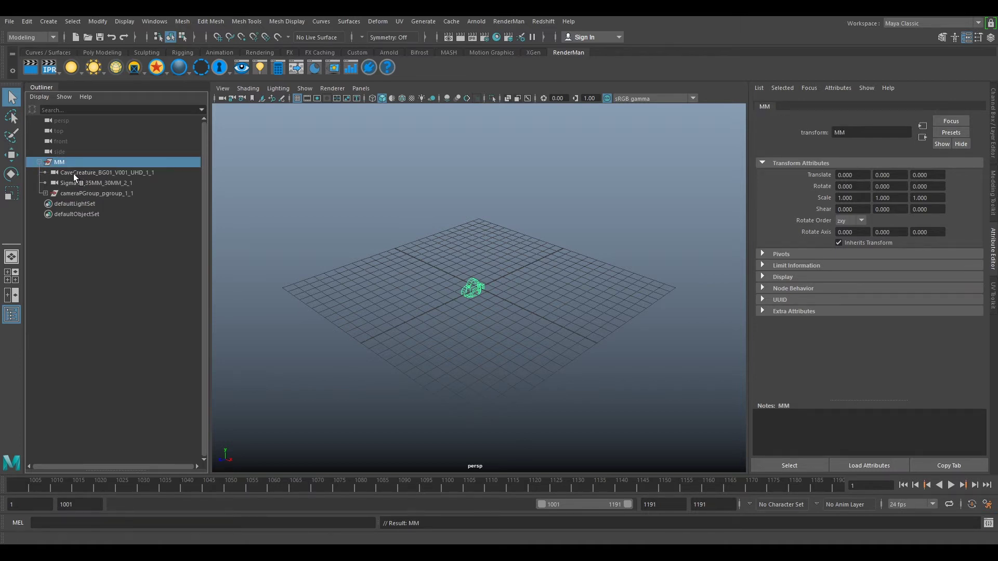
click(89, 173)
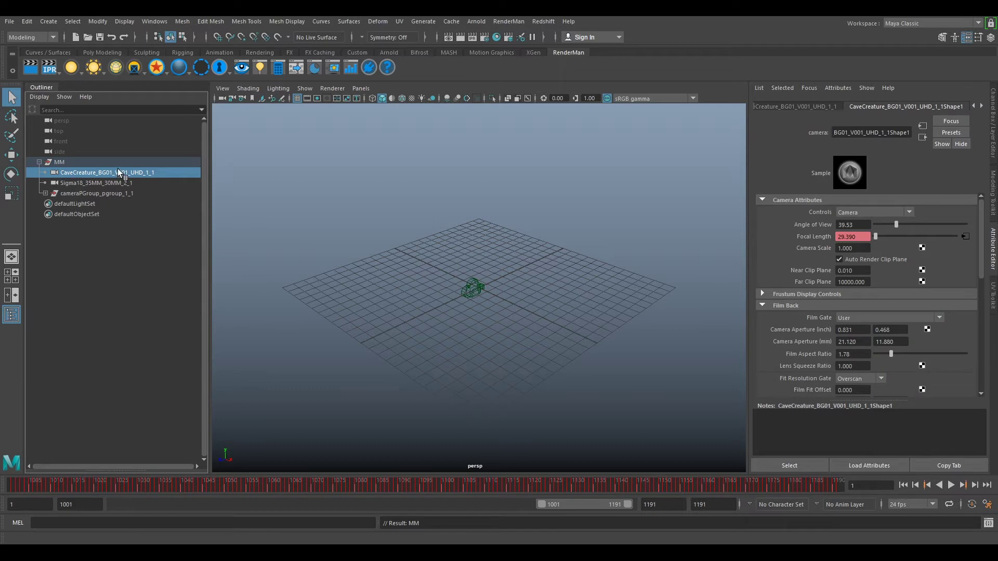
drag(212, 487, 395, 491)
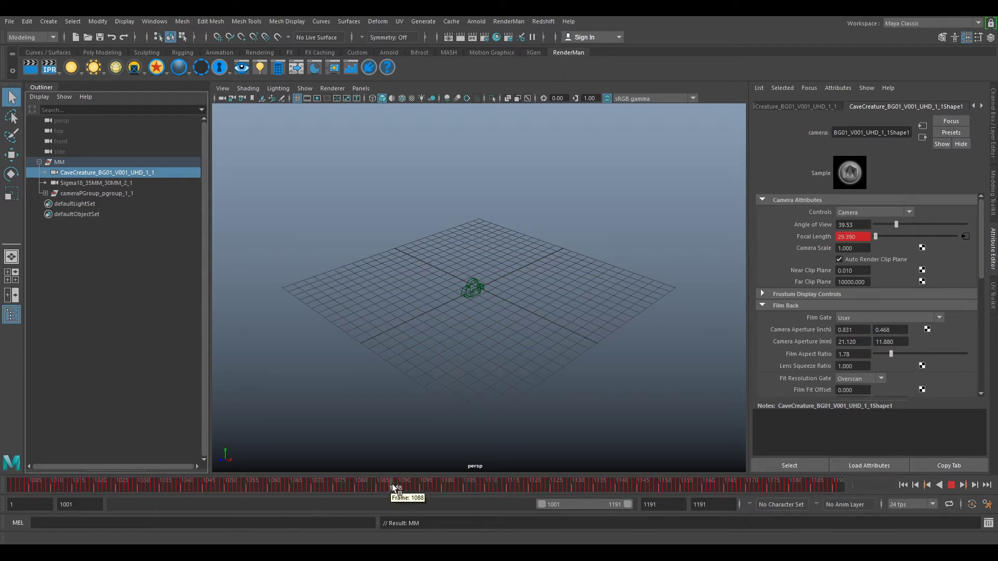
click(77, 183)
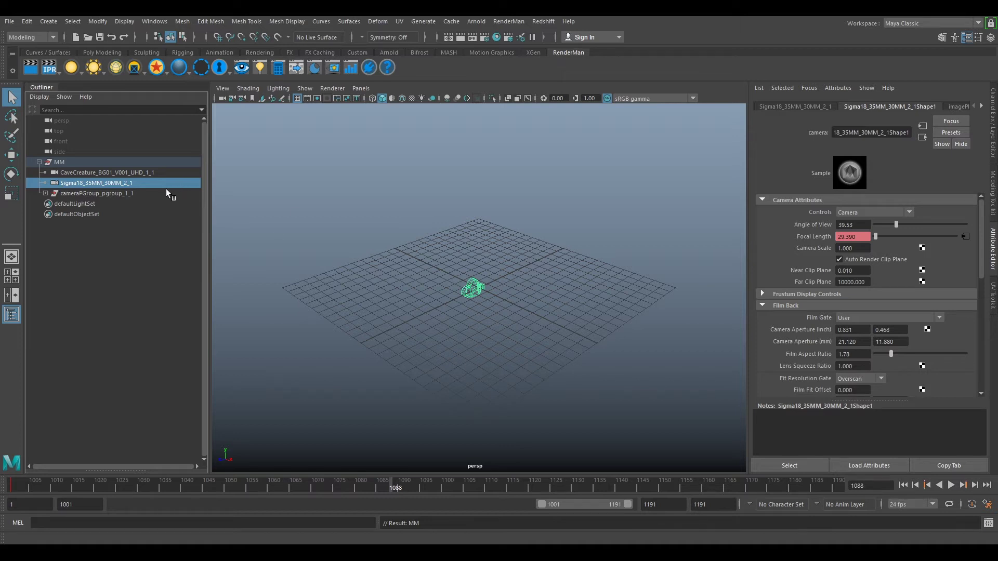
key(Delete)
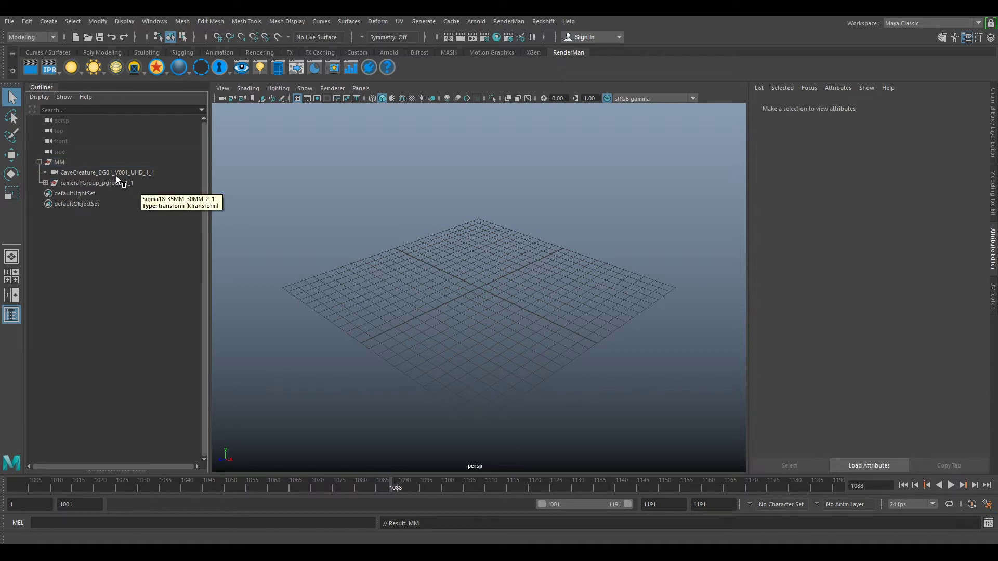
Look through the CaveCreature_BG01_V001_UHD_1_1 camera in the viewport.
click(131, 173)
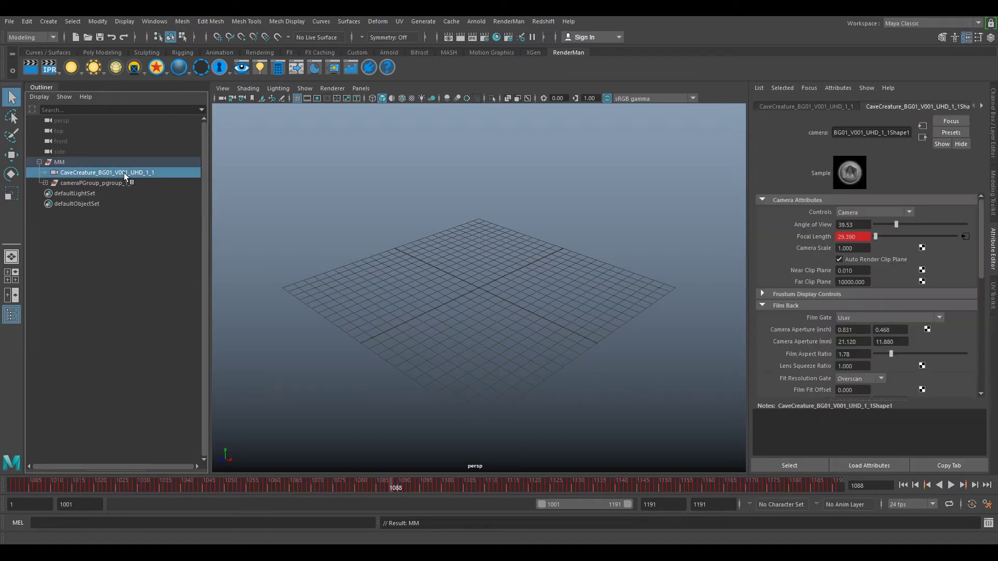
click(360, 88)
mouse_move(371, 99)
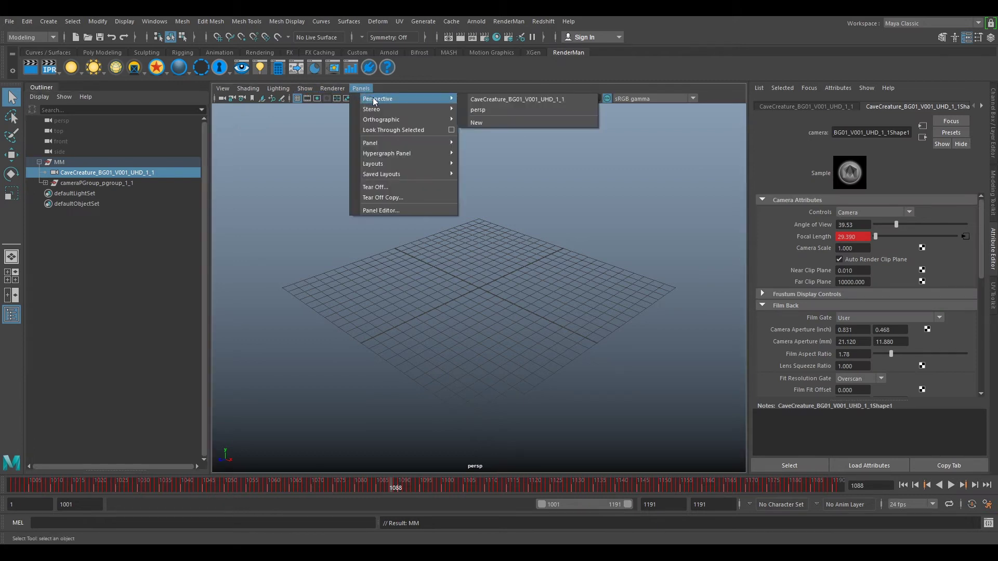
click(489, 100)
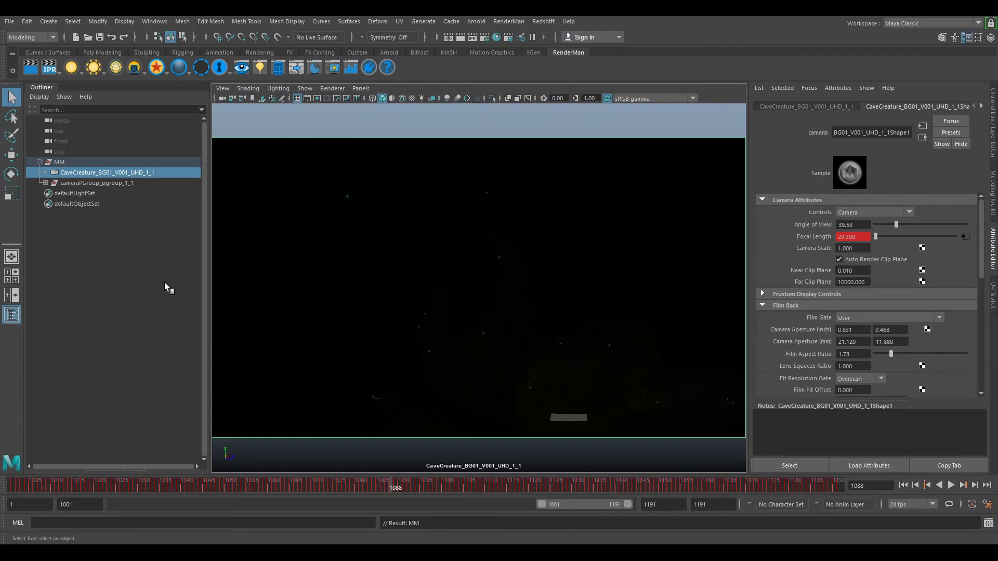
Go to frame 1090 and bring the image plane's attribute page into view.
click(404, 486)
click(981, 106)
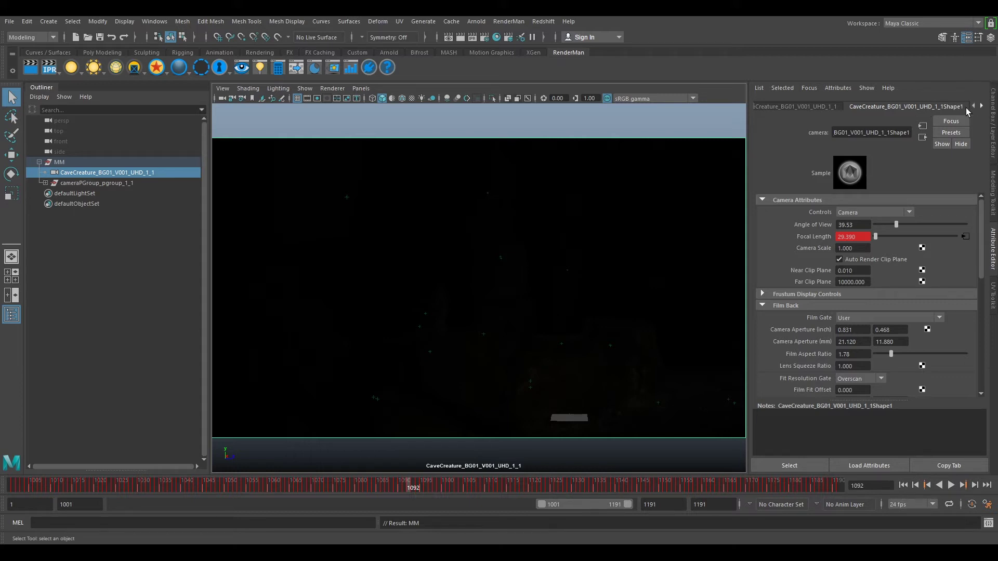
click(981, 106)
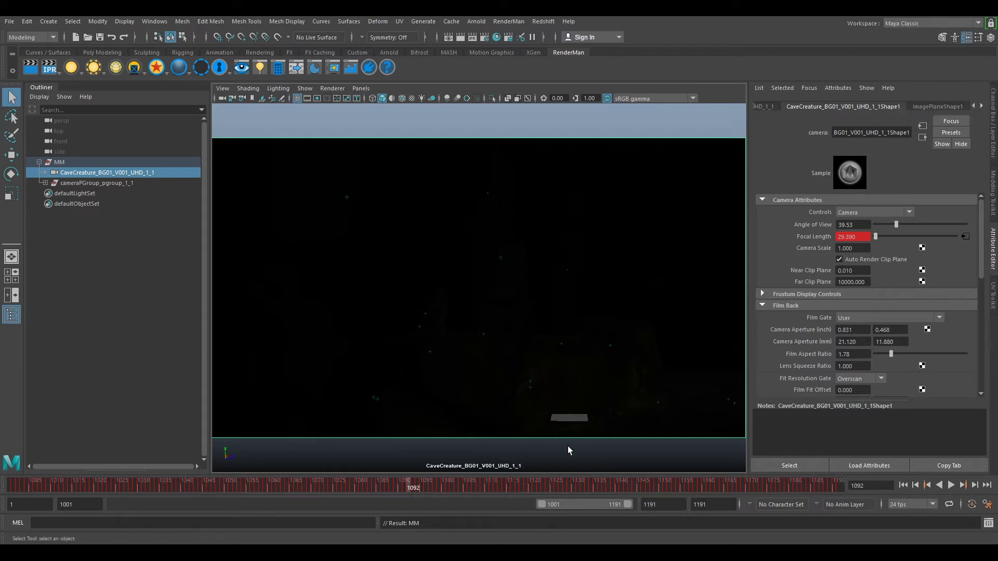
Set imagePlaneShape1's Alpha Gain to 0.7 and browse for a replacement image.
click(947, 108)
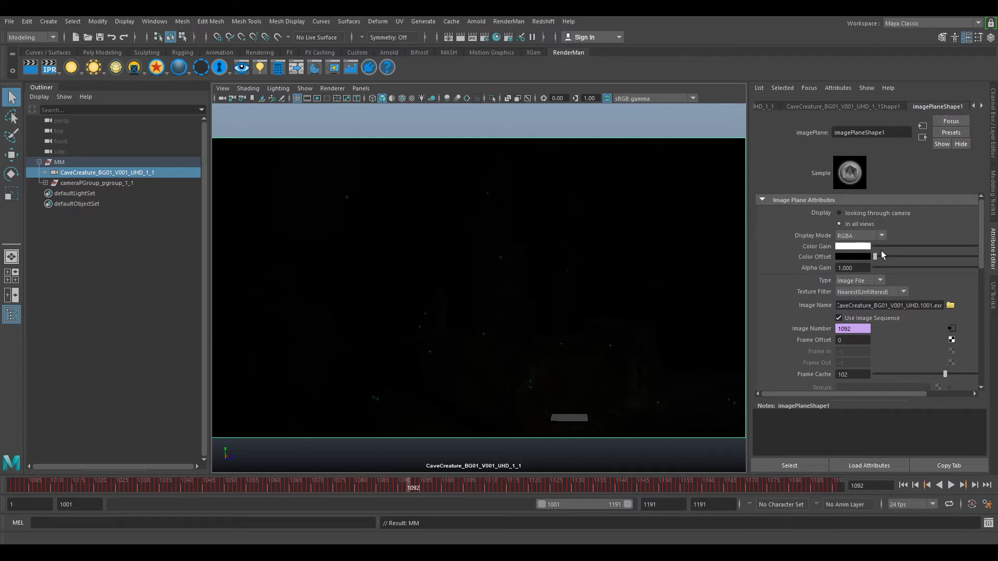
click(866, 268)
text(0.7)
key(Return)
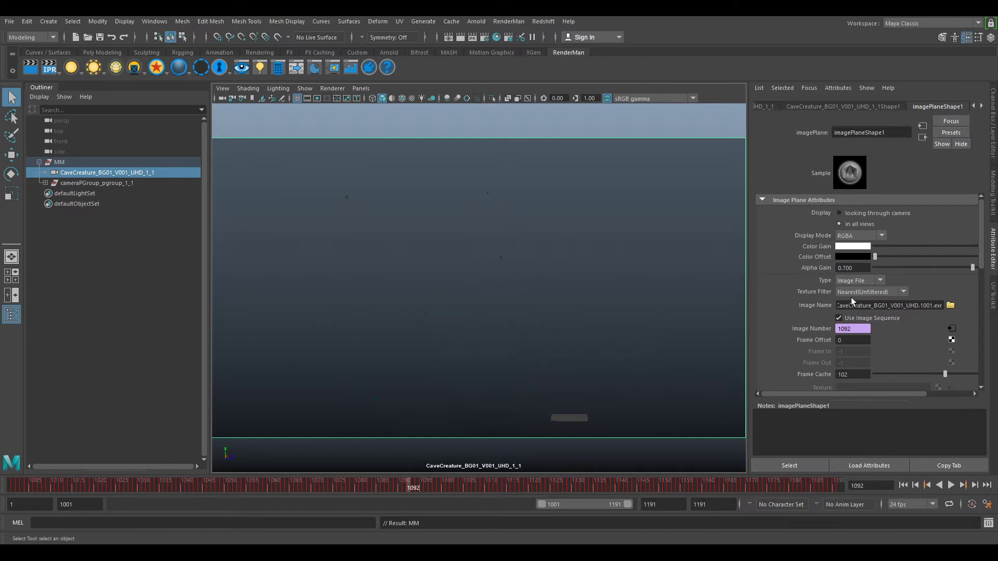
click(950, 306)
Load CaveCreature_BG01_V001_UHD_UDP.1001.exr from MM007\tut\CaveCreature_BG01_V001_UHD_UDP into the image plane.
click(316, 158)
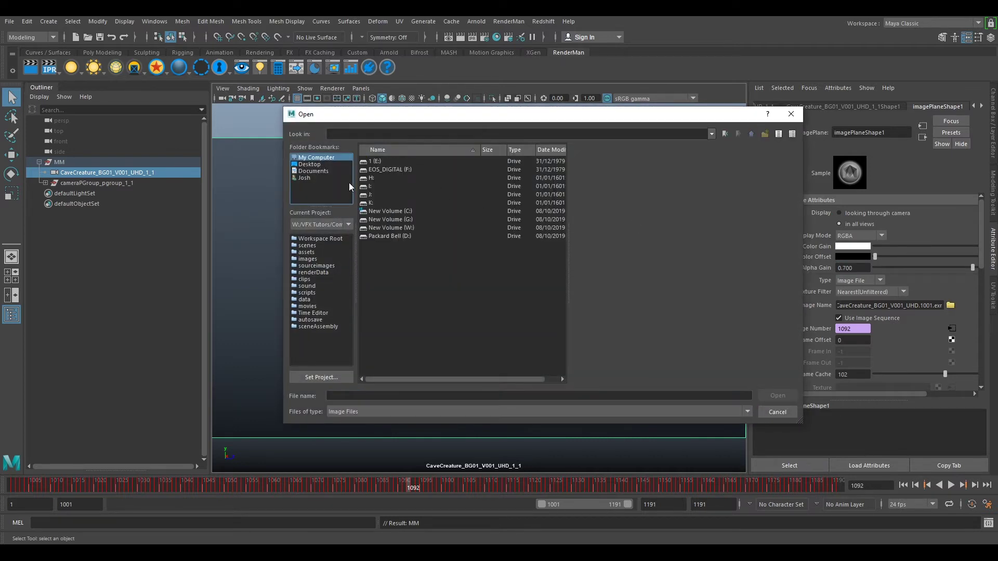
double_click(395, 220)
double_click(388, 161)
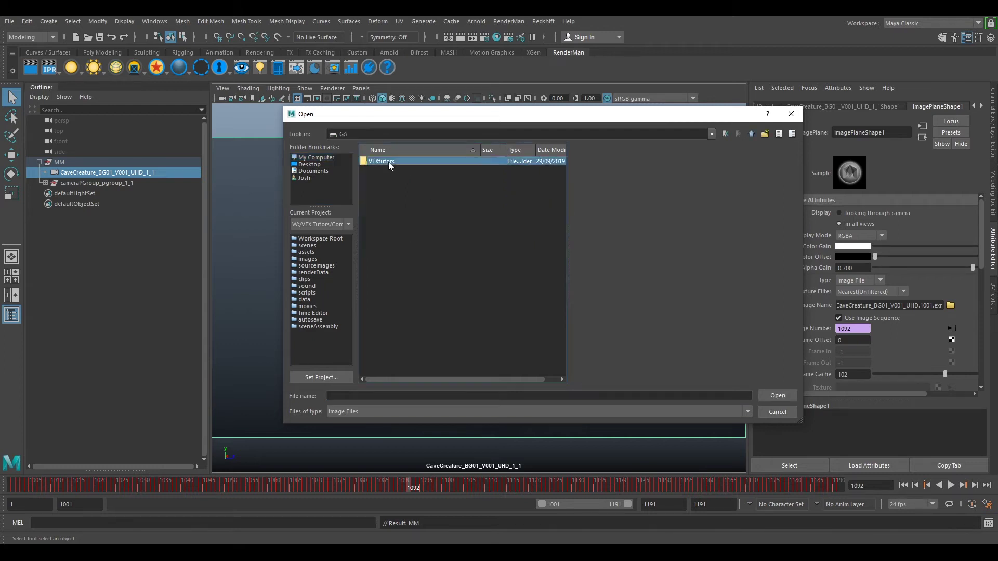
double_click(387, 162)
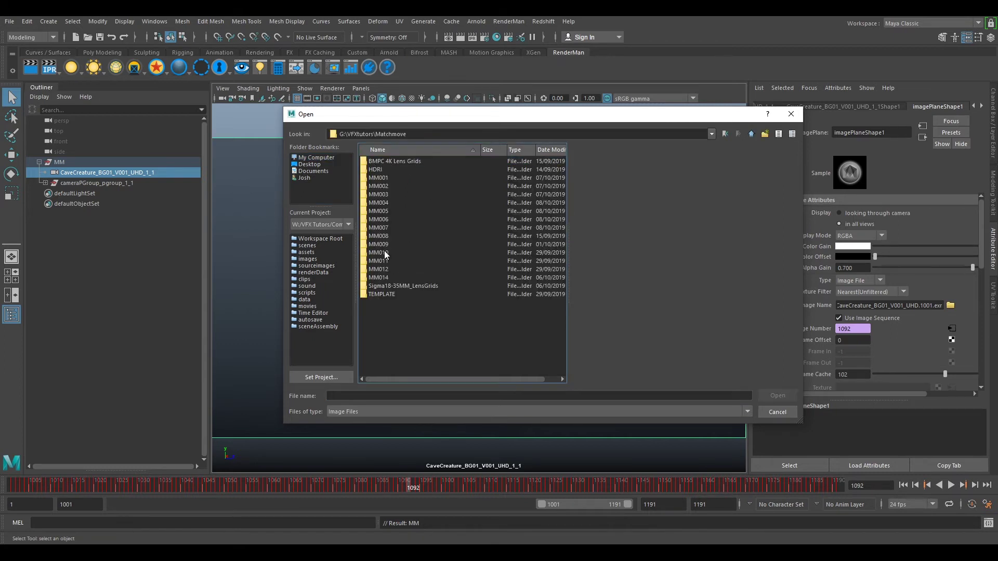
double_click(383, 228)
double_click(369, 165)
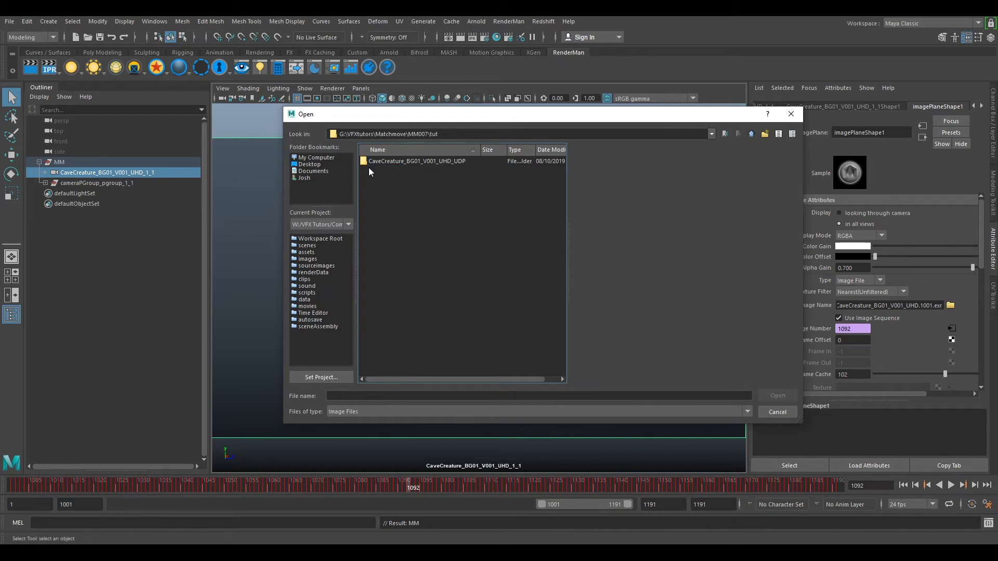
double_click(393, 160)
click(418, 159)
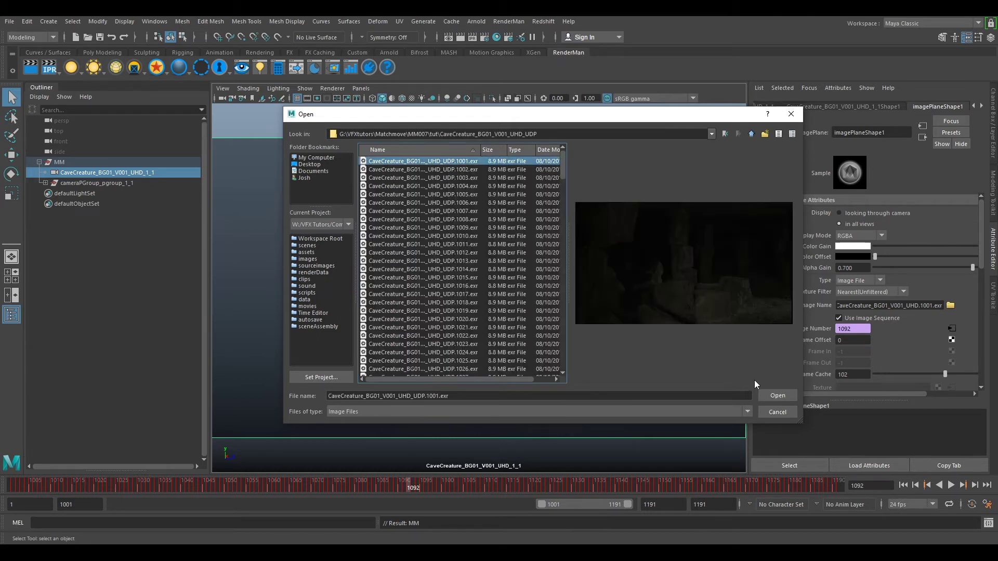
click(776, 396)
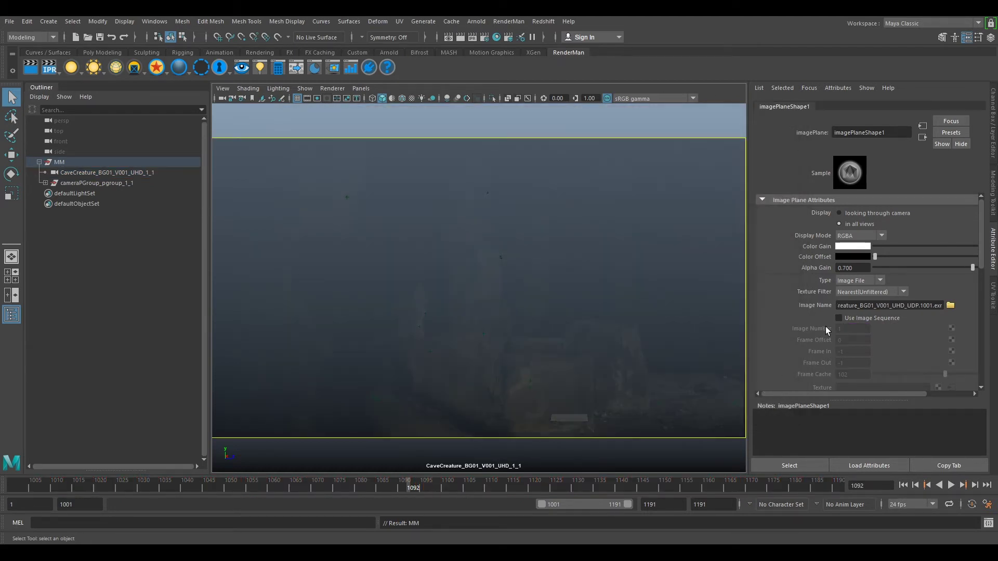
Turn on Use Image Sequence and set the image plane's Placement Depth to 1.
click(839, 318)
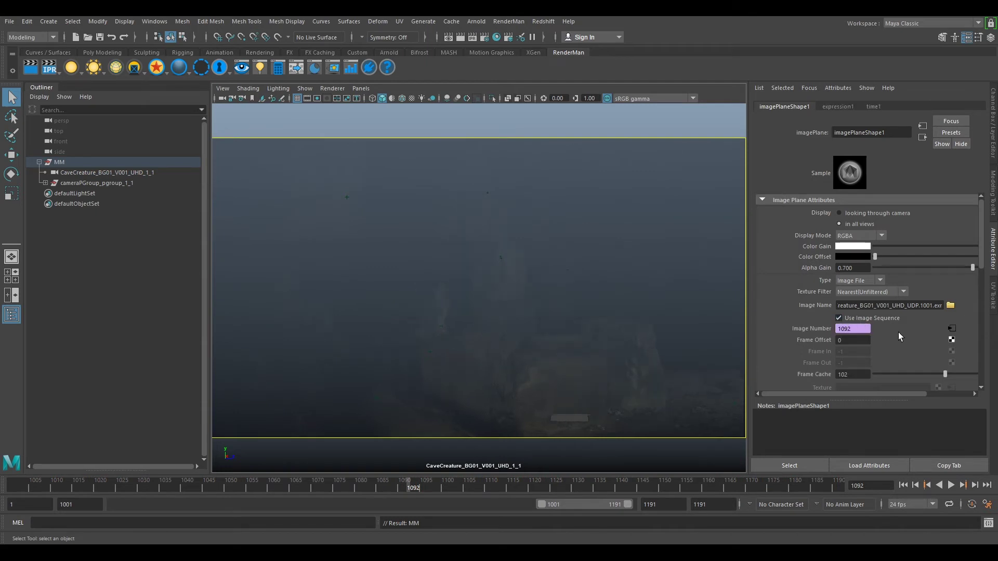
scroll(889, 324, down, 5)
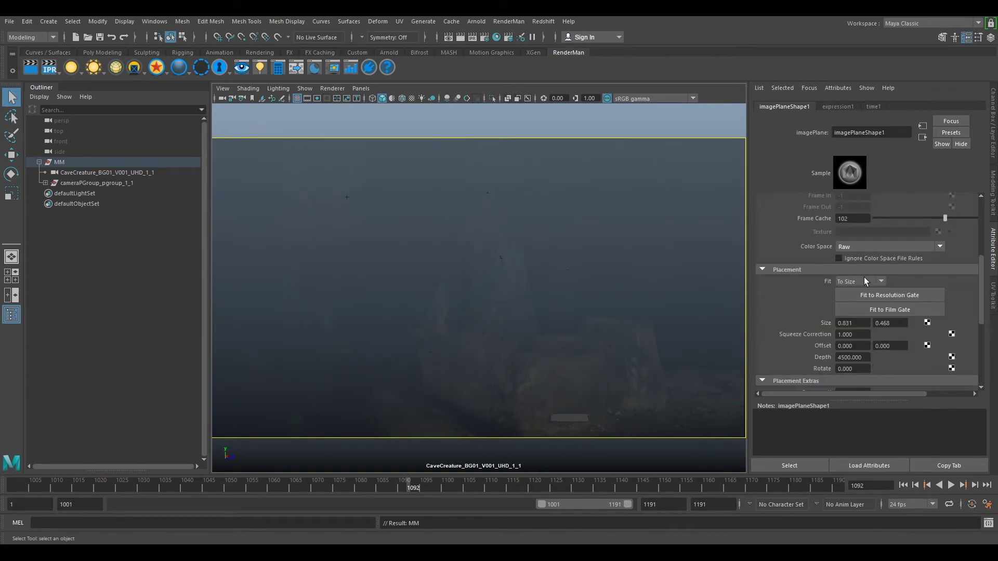
double_click(852, 357)
text(1)
key(Return)
Import CaveCreature_Scan_v002.obj from CaveCreature\Data\SetGeo\SetGeo.
click(10, 22)
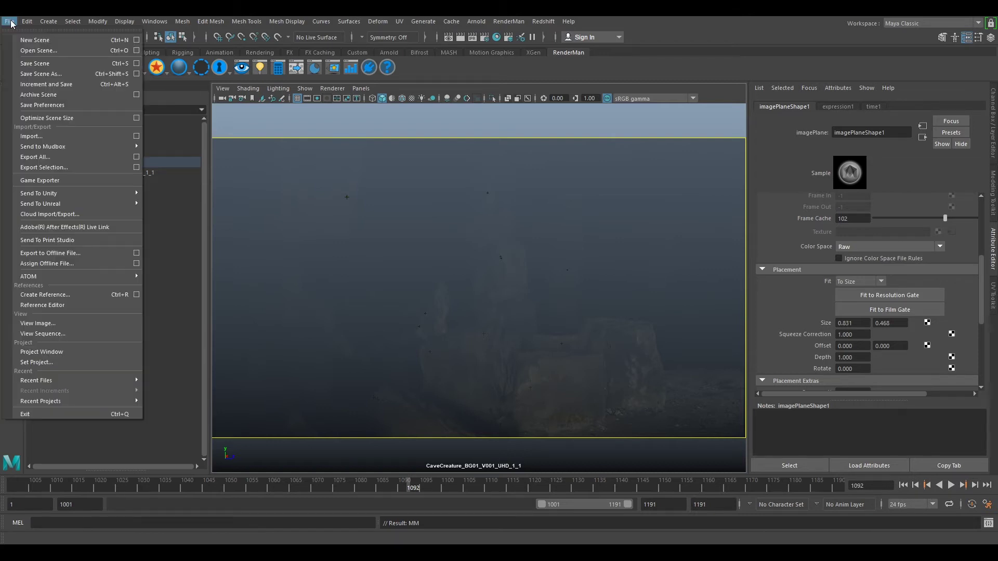
click(26, 137)
click(753, 134)
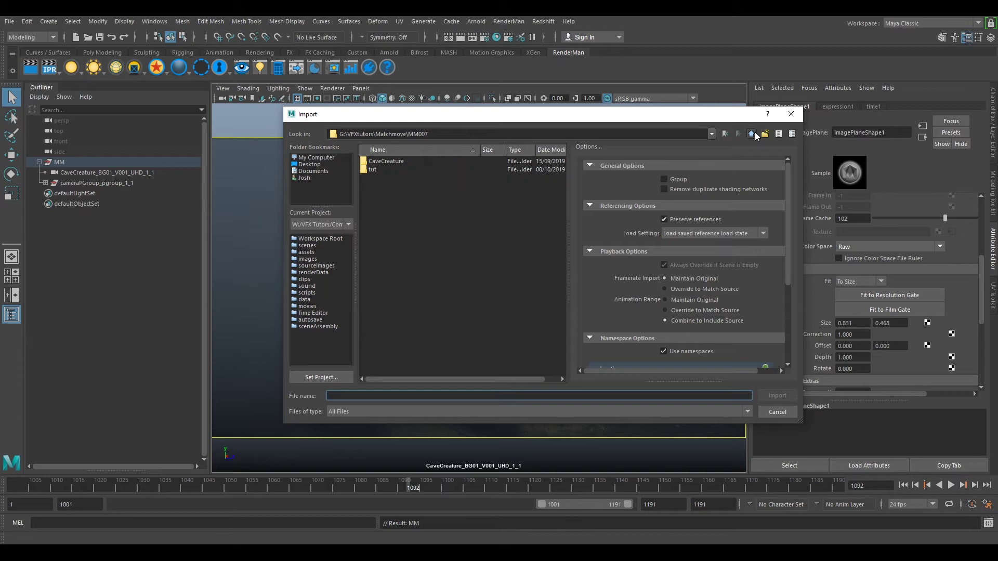
double_click(385, 161)
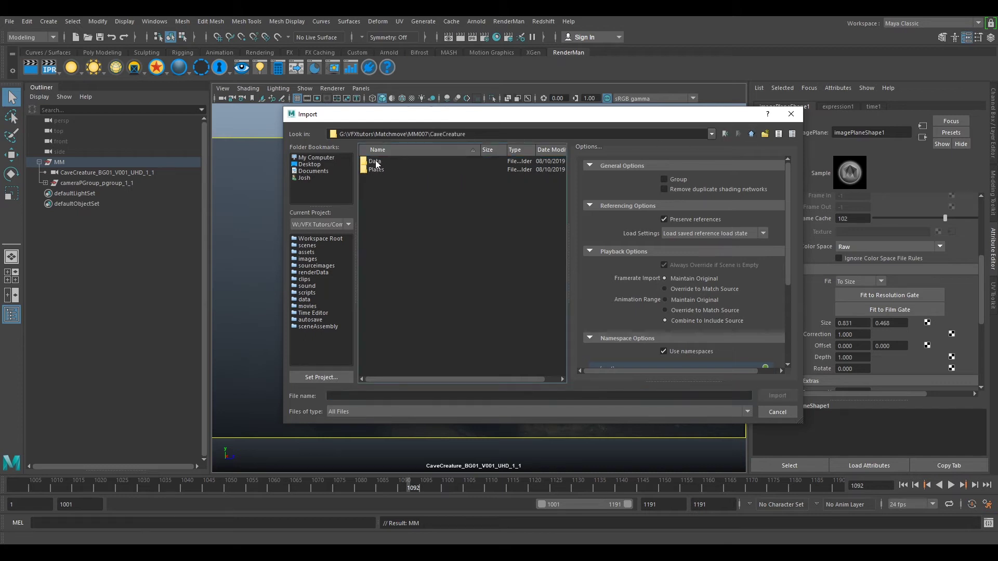
double_click(381, 162)
double_click(383, 203)
double_click(381, 163)
click(398, 170)
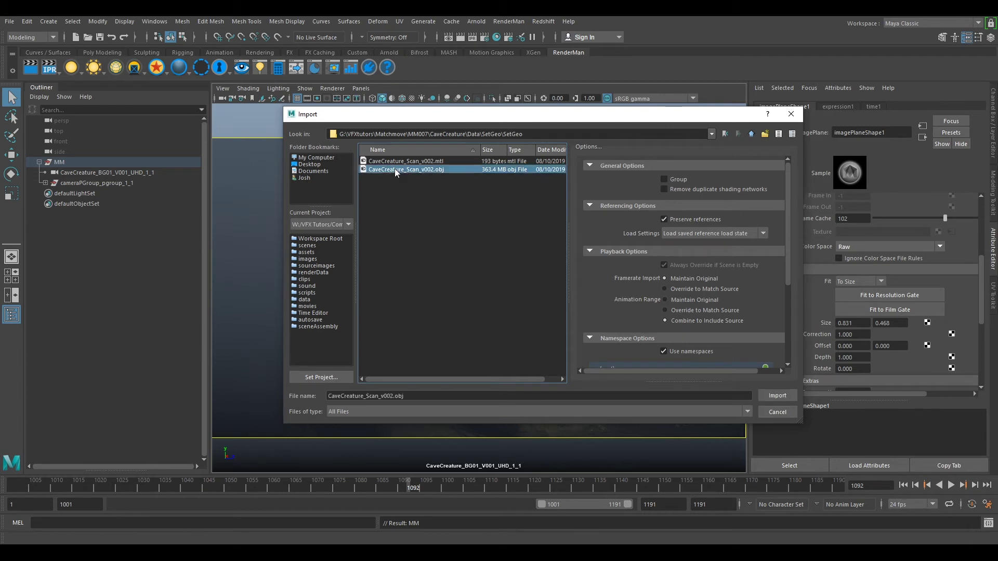
click(772, 396)
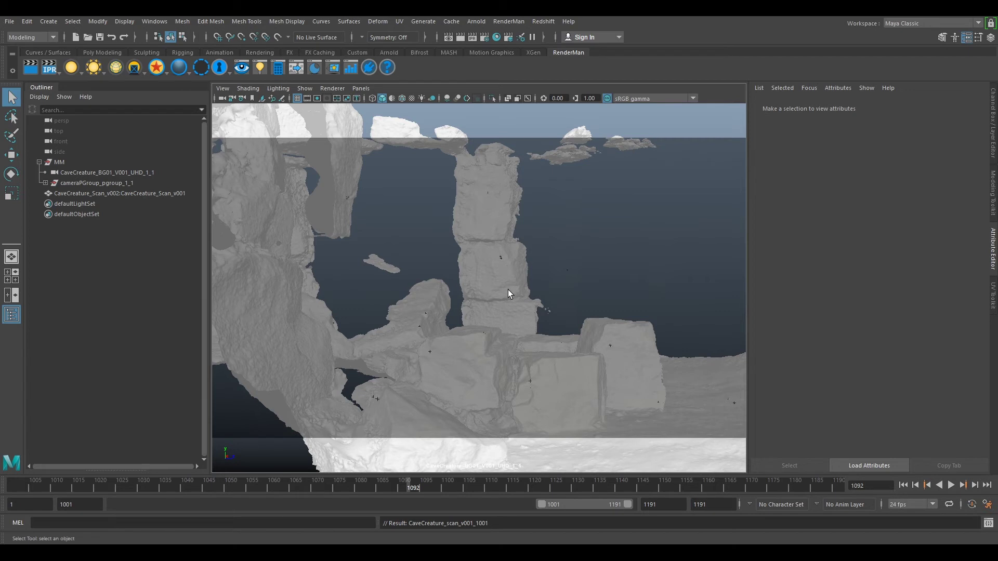
Enable Hardware Texturing and give the scan a new aiStandardSurface with Specular Weight 0.
click(248, 89)
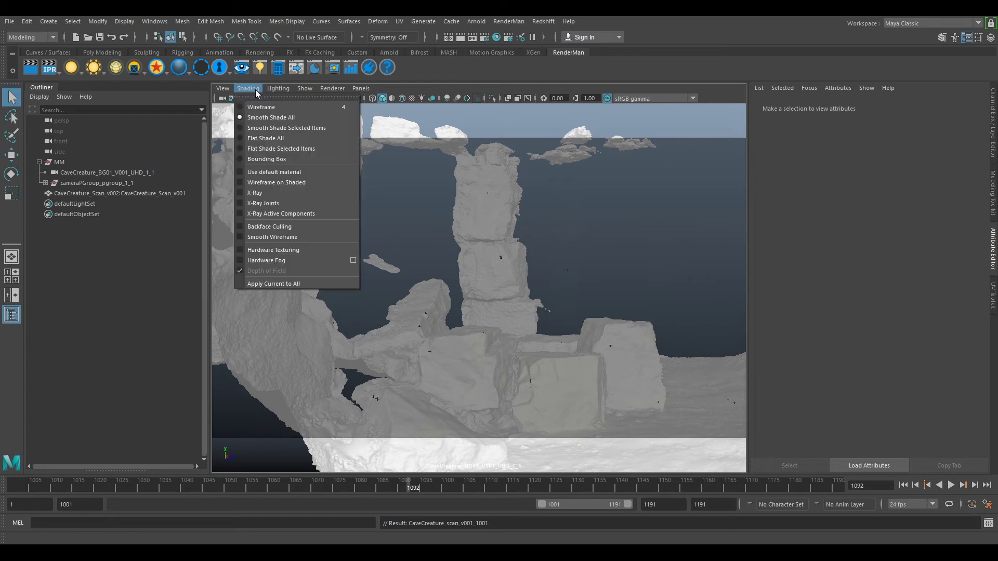
click(291, 249)
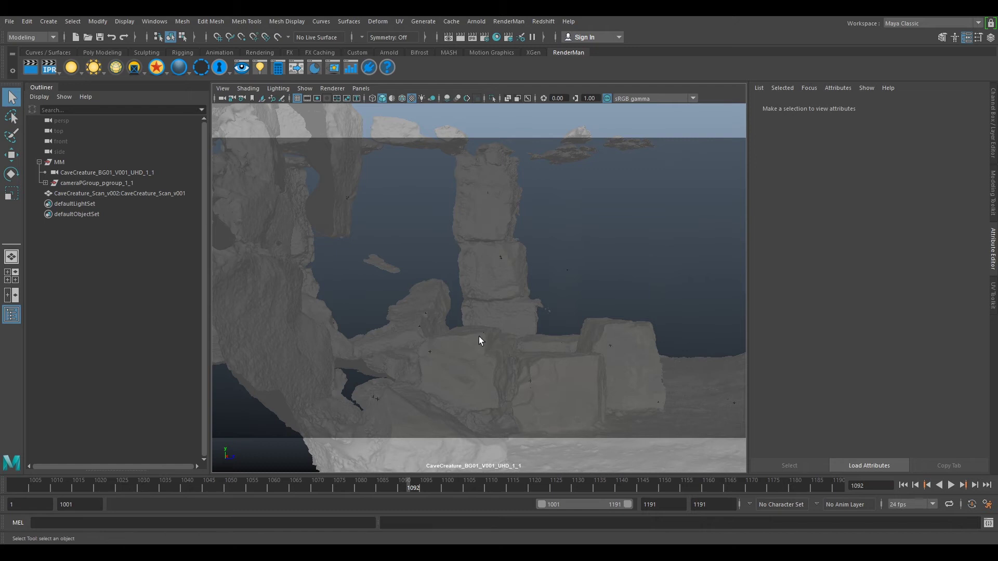
click(479, 334)
right_drag(489, 347, 481, 536)
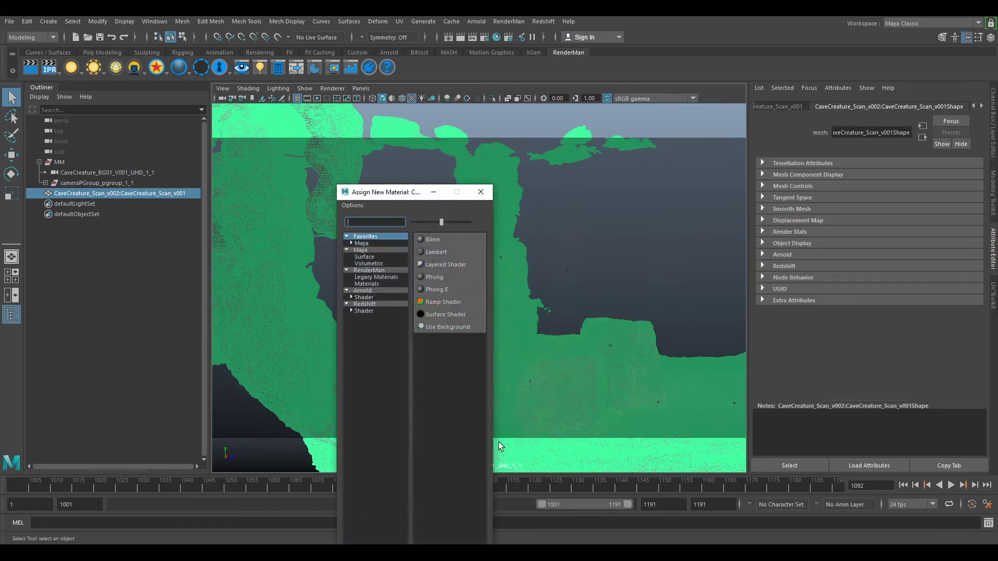
click(377, 291)
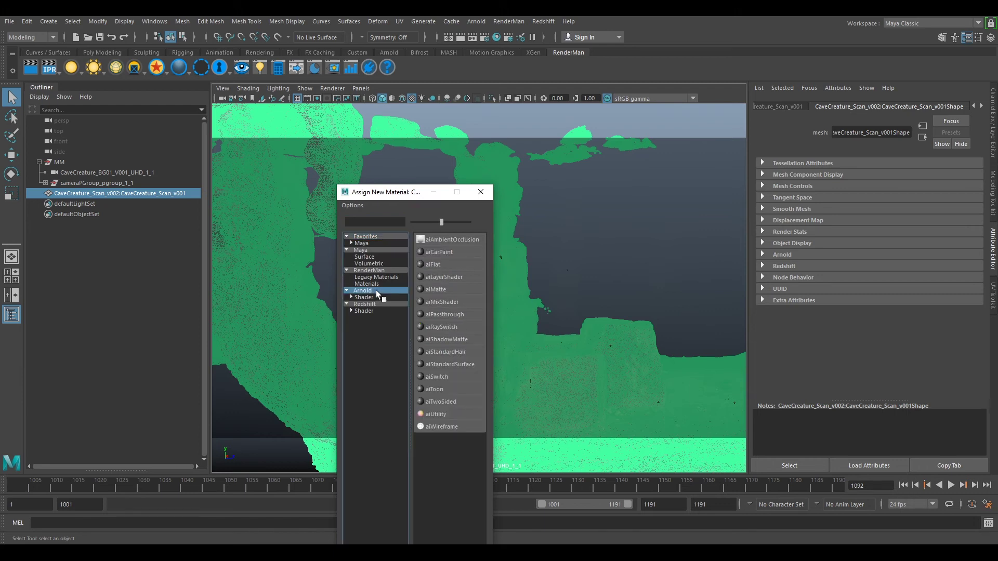
click(450, 366)
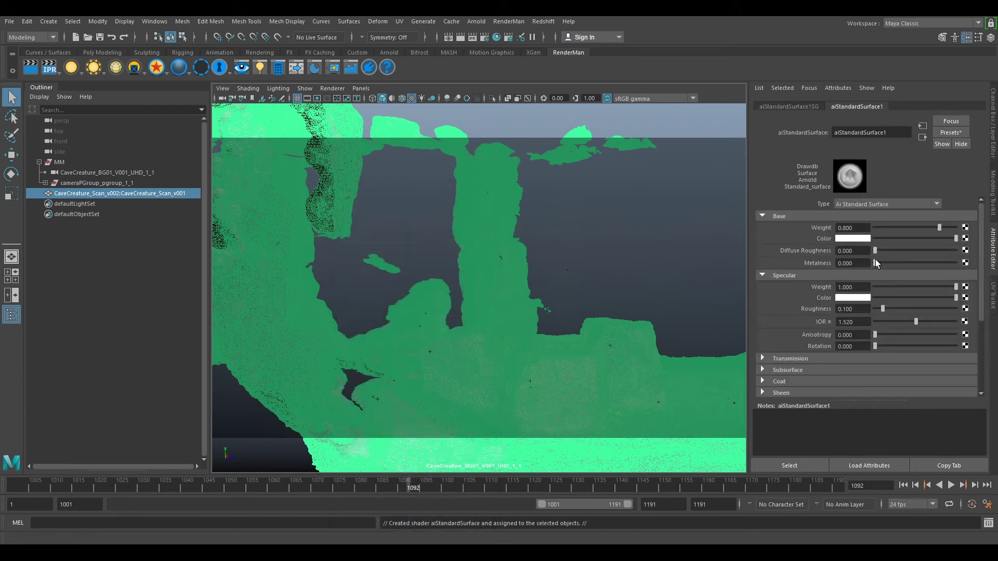
click(876, 286)
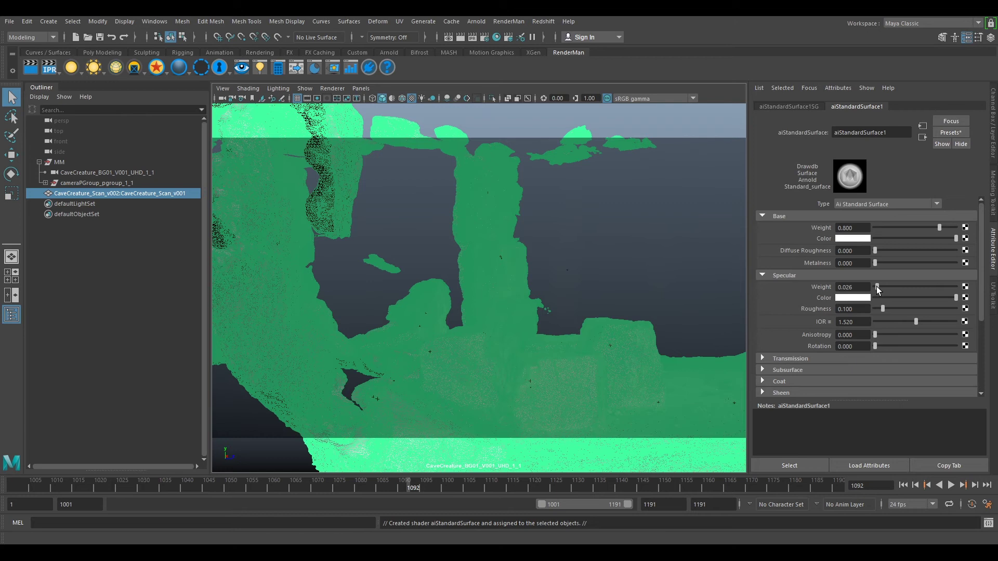
click(965, 238)
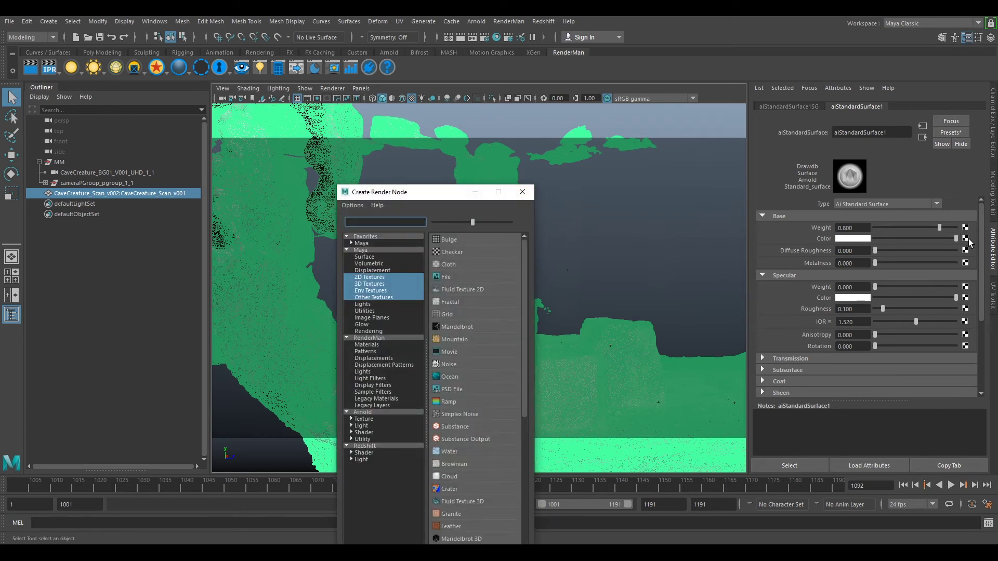
Connect a File node to base colour loading CaveCreature_Scan_v001.tif from SetGeo\Texture.
click(447, 277)
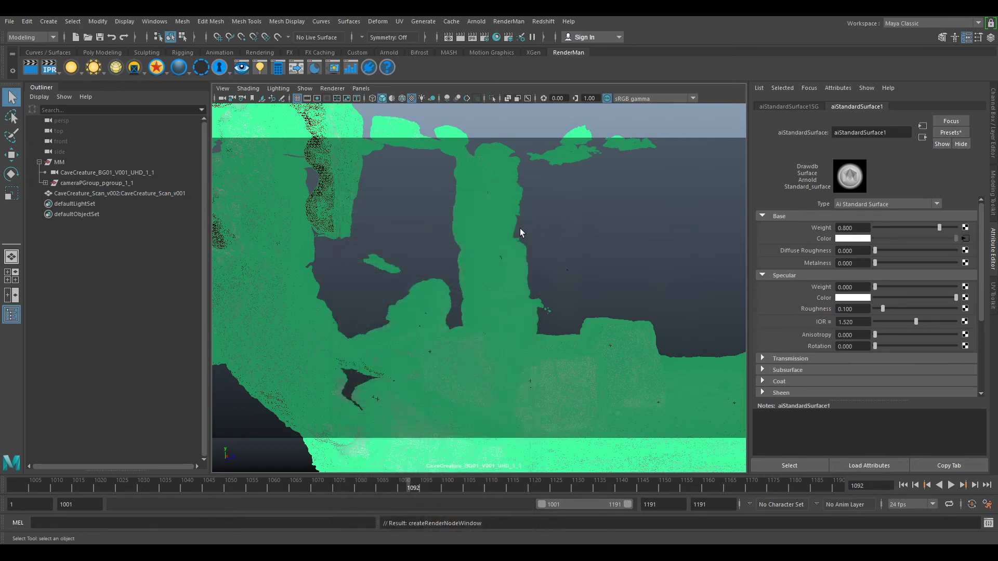
click(968, 249)
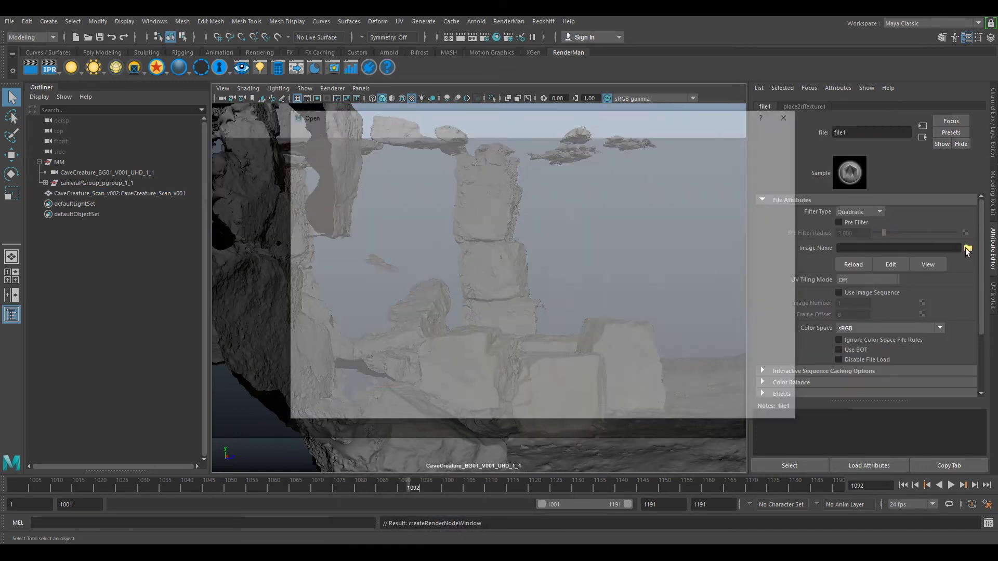
click(752, 134)
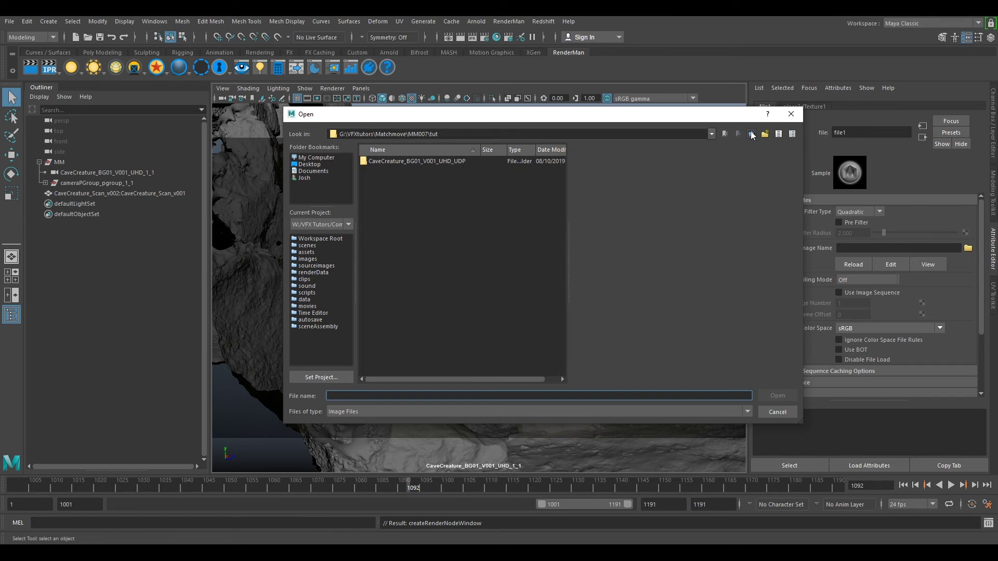
click(752, 135)
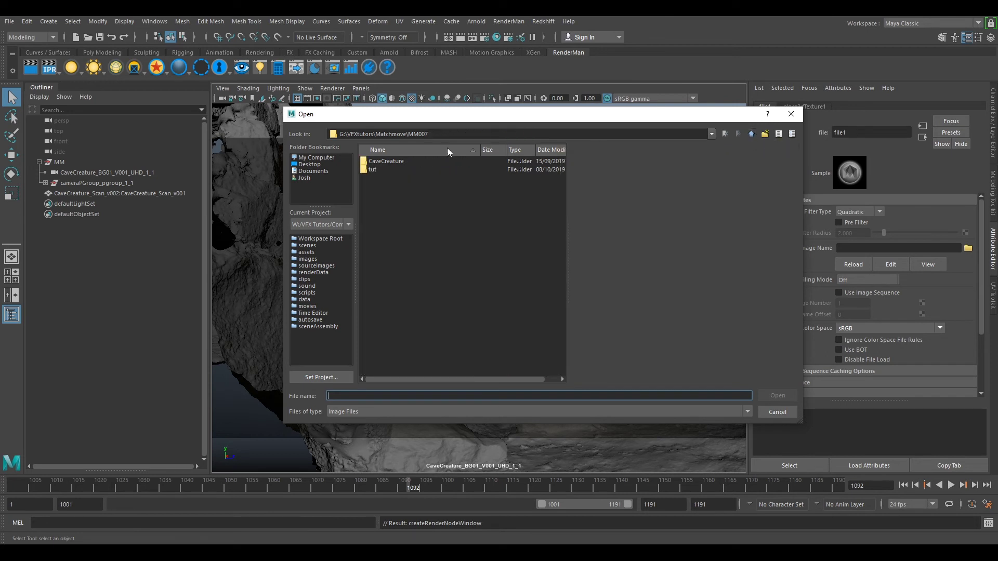
double_click(387, 161)
double_click(379, 161)
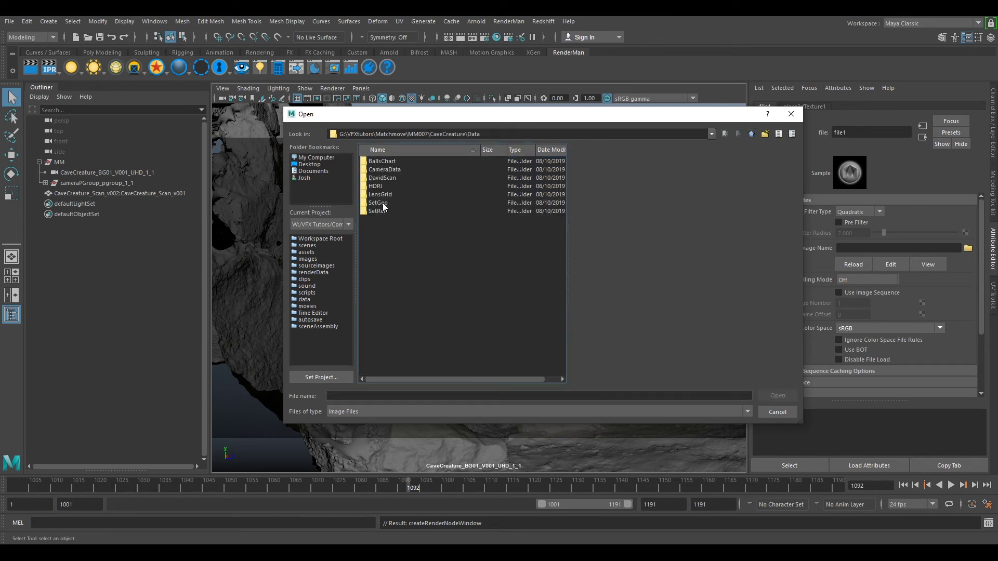
double_click(382, 203)
double_click(384, 163)
click(396, 161)
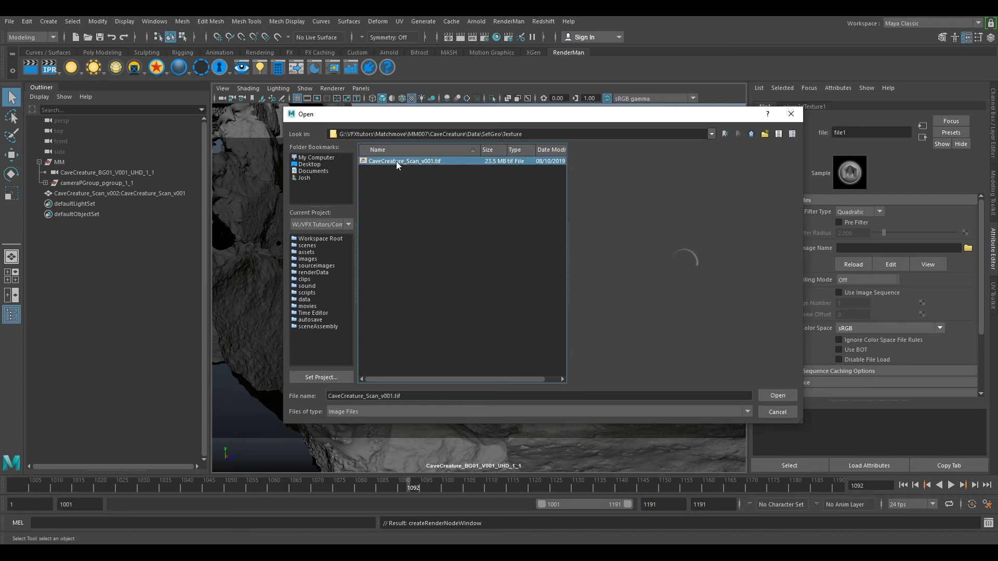
click(778, 396)
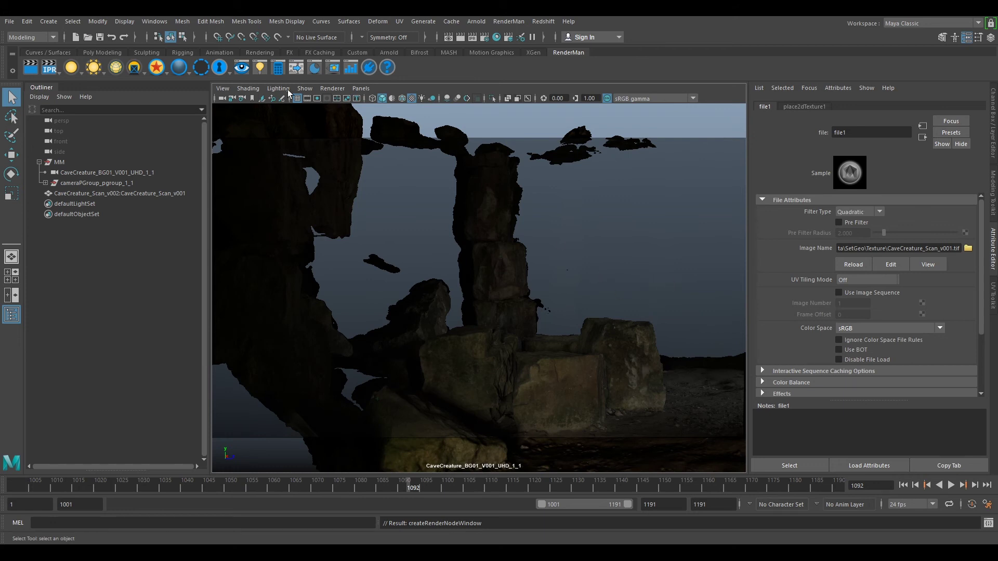
Turn off Hardware Texturing and move the time slider to frame 1009.
click(242, 89)
click(269, 248)
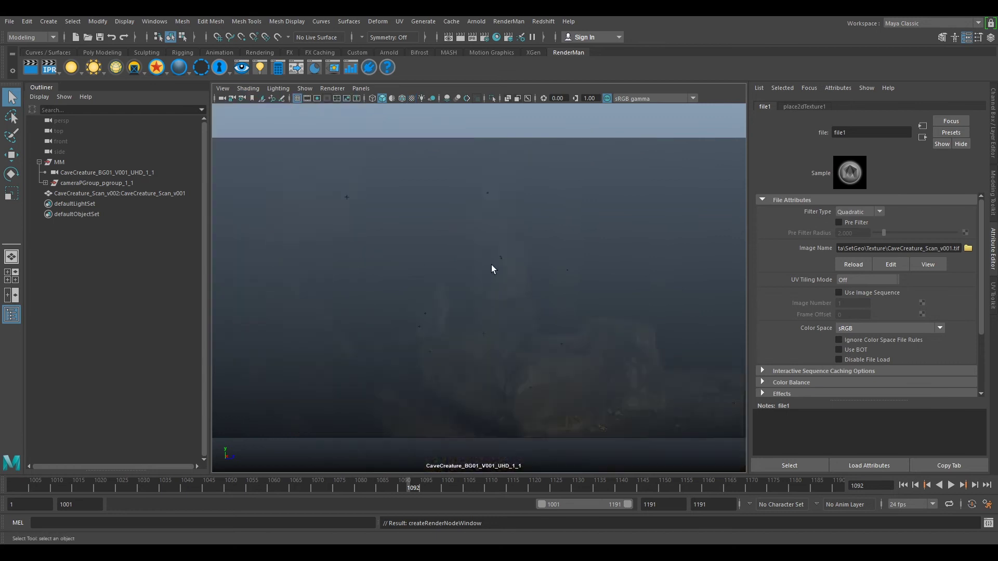
click(247, 89)
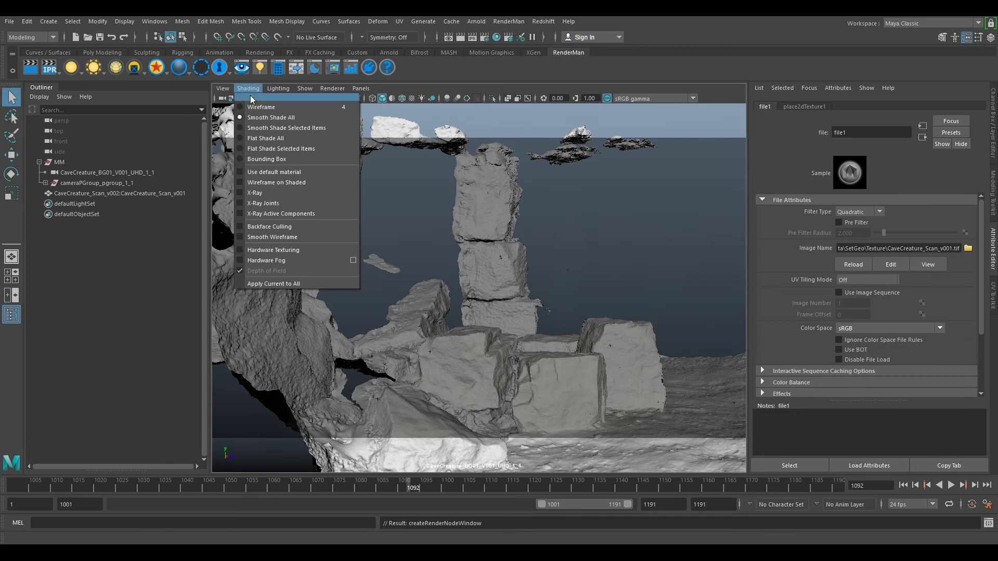
click(250, 95)
mouse_move(458, 484)
mouse_down()
mouse_move(680, 492)
mouse_move(53, 488)
mouse_up()
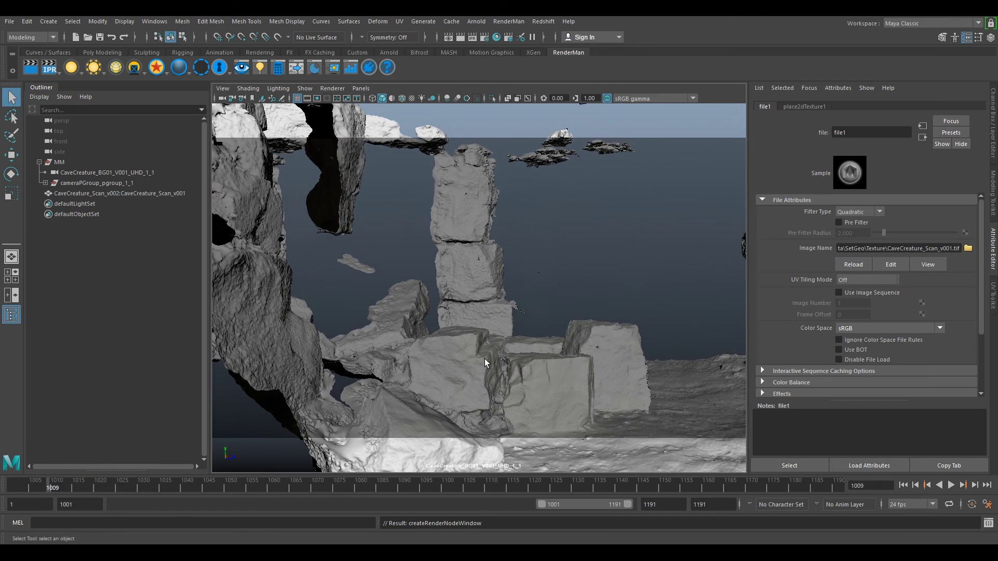
Look through the persp camera and orbit closely around the cave scan rocks.
click(360, 88)
mouse_move(383, 99)
click(484, 100)
click(361, 88)
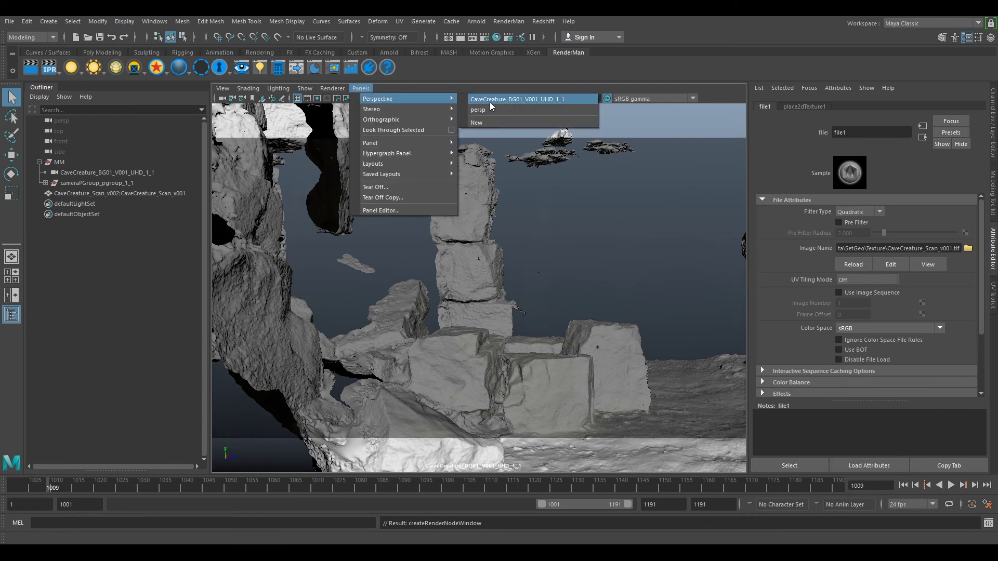
click(485, 112)
alt+drag(531, 204, 474, 366)
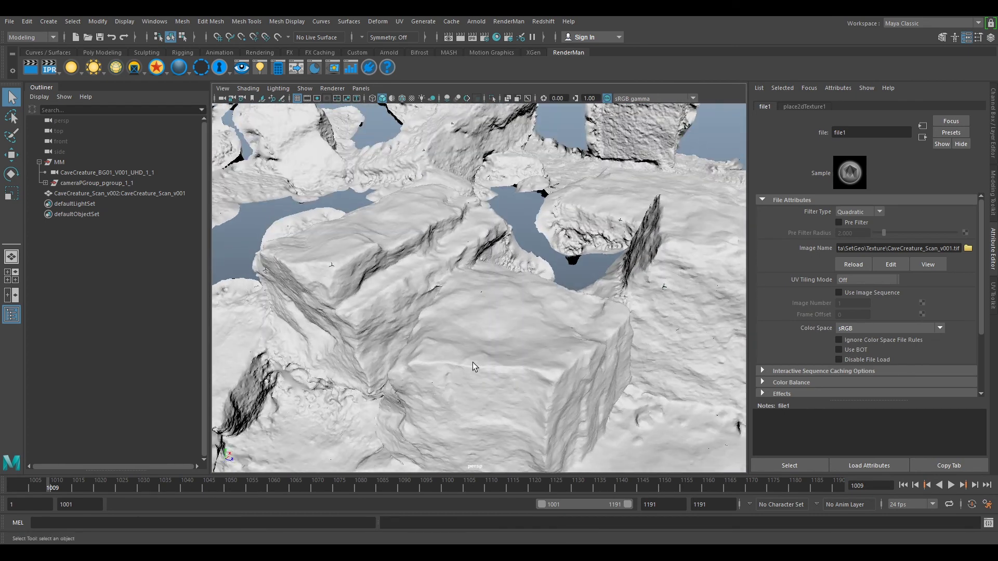
alt+drag(419, 181, 526, 328)
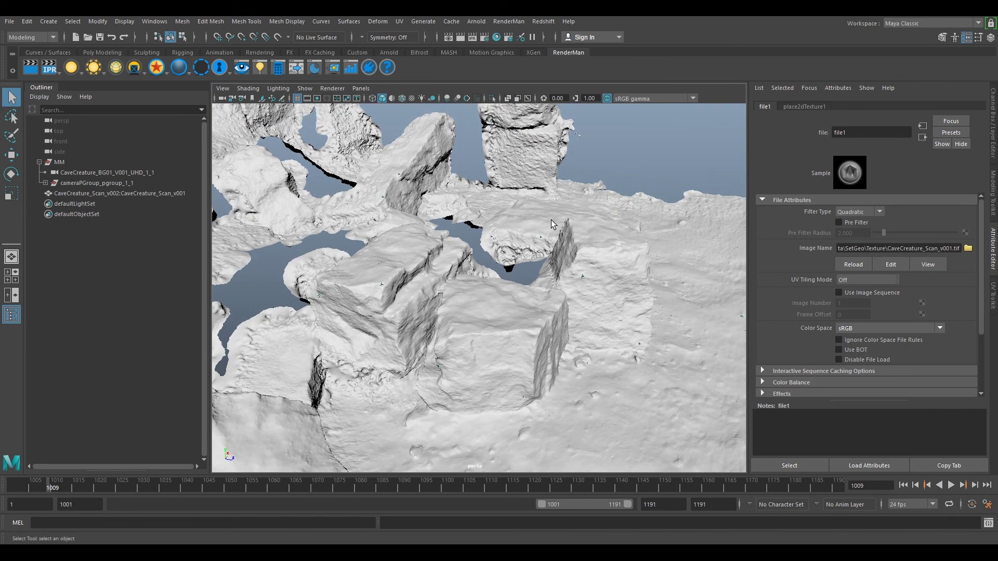
Return to the CaveCreature_BG01_V001_UHD_1_1 camera at frame 1111 and select the scan mesh.
click(361, 88)
mouse_move(382, 98)
click(488, 99)
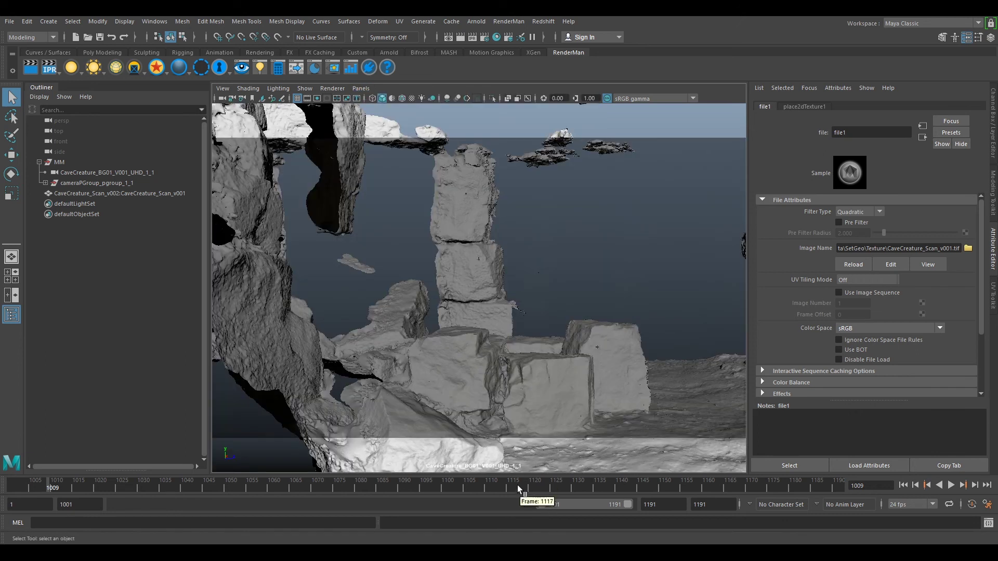
click(495, 485)
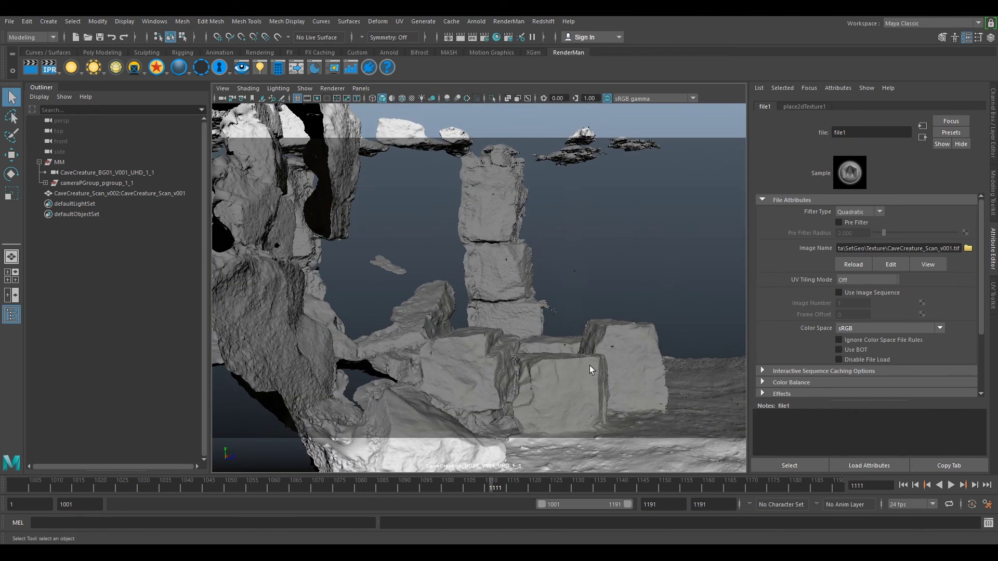
click(576, 385)
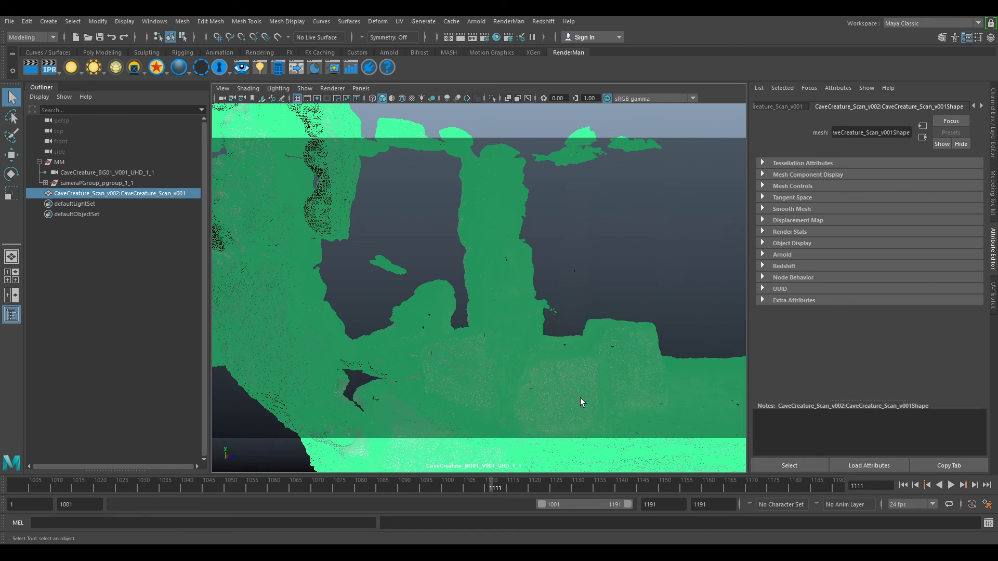
Hide the selected cave scan mesh with Ctrl+H, leaving only the plate visible.
key(h)
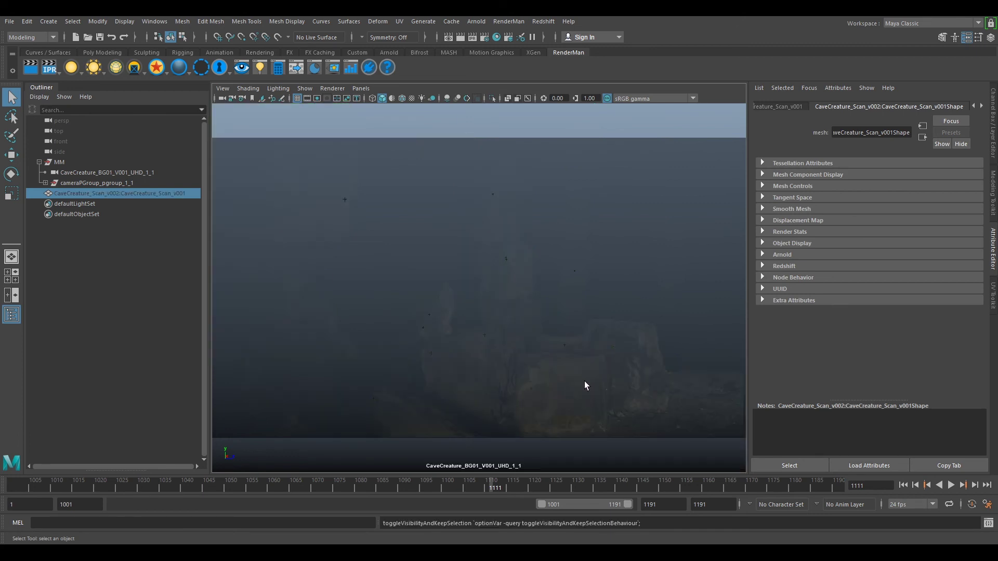